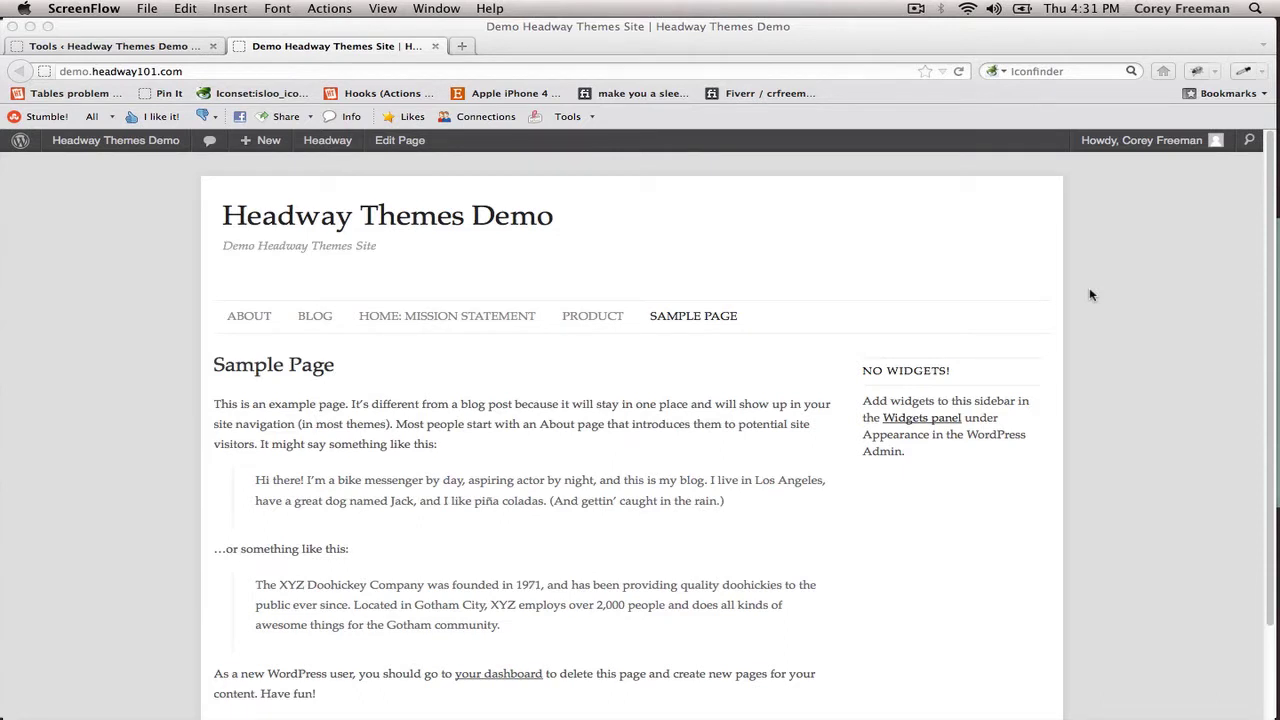
Load the dafont.com home page in the browser
{"action": "left_click", "coordinate": [1092, 293]}
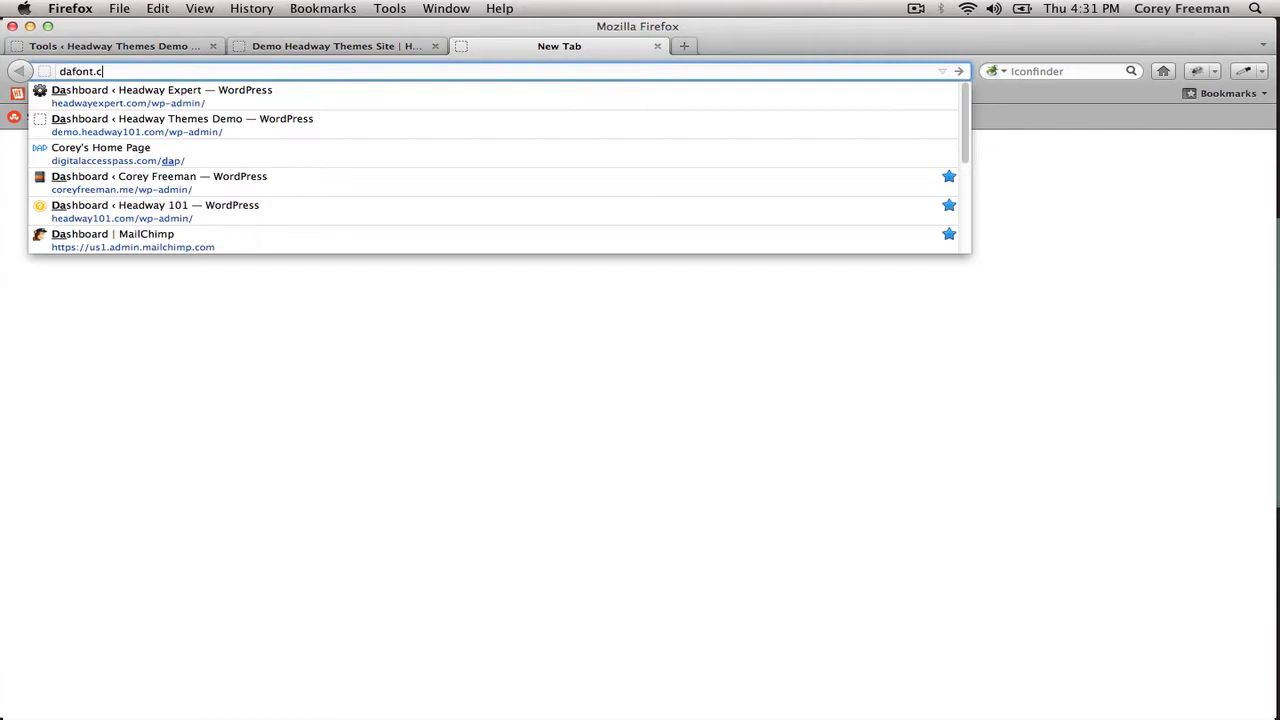
{"action": "type", "text": "om"}
{"action": "key", "text": "Return"}
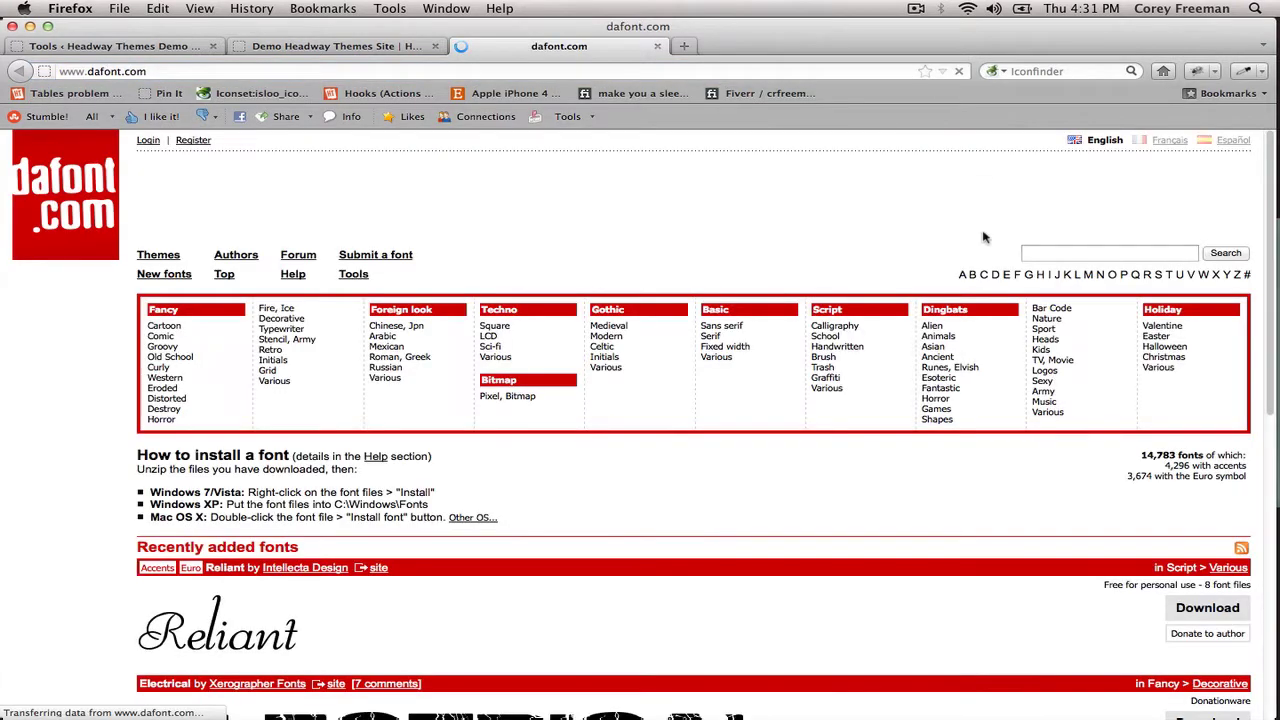
{"action": "scroll", "coordinate": [698, 420], "scroll_direction": "down", "scroll_amount": 1}
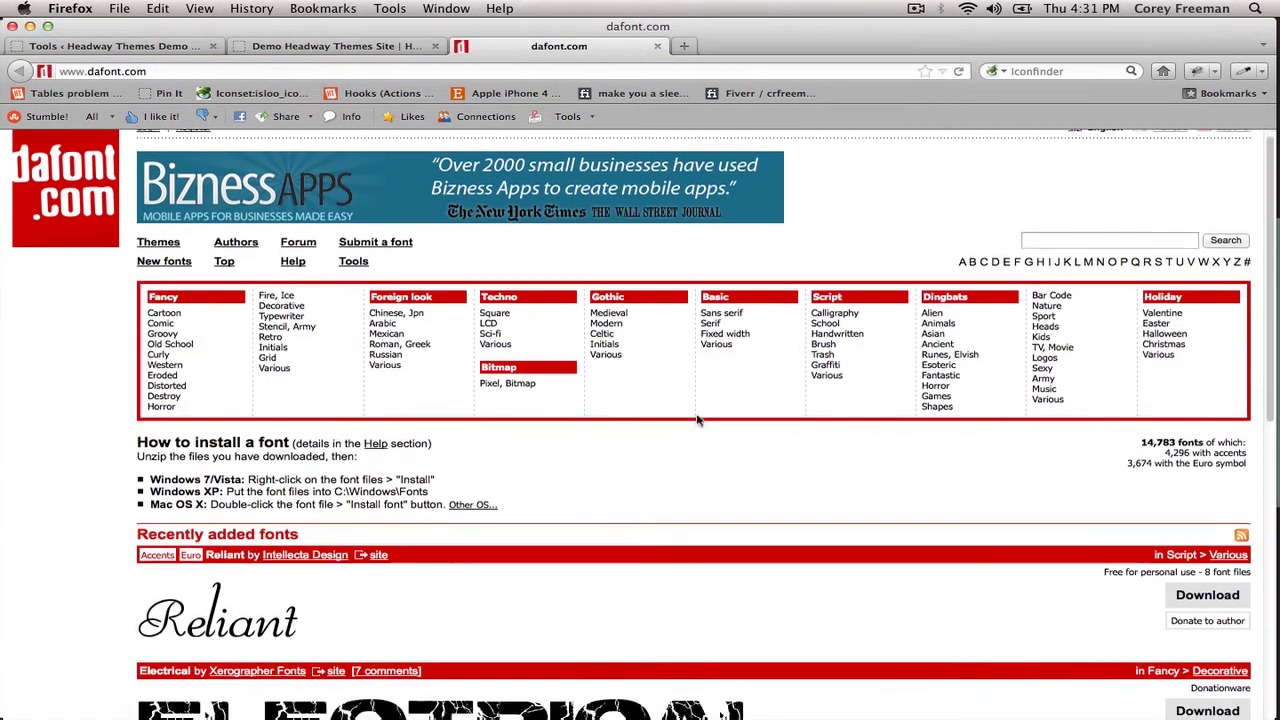
{"action": "scroll", "coordinate": [698, 420], "scroll_direction": "down", "scroll_amount": 5}
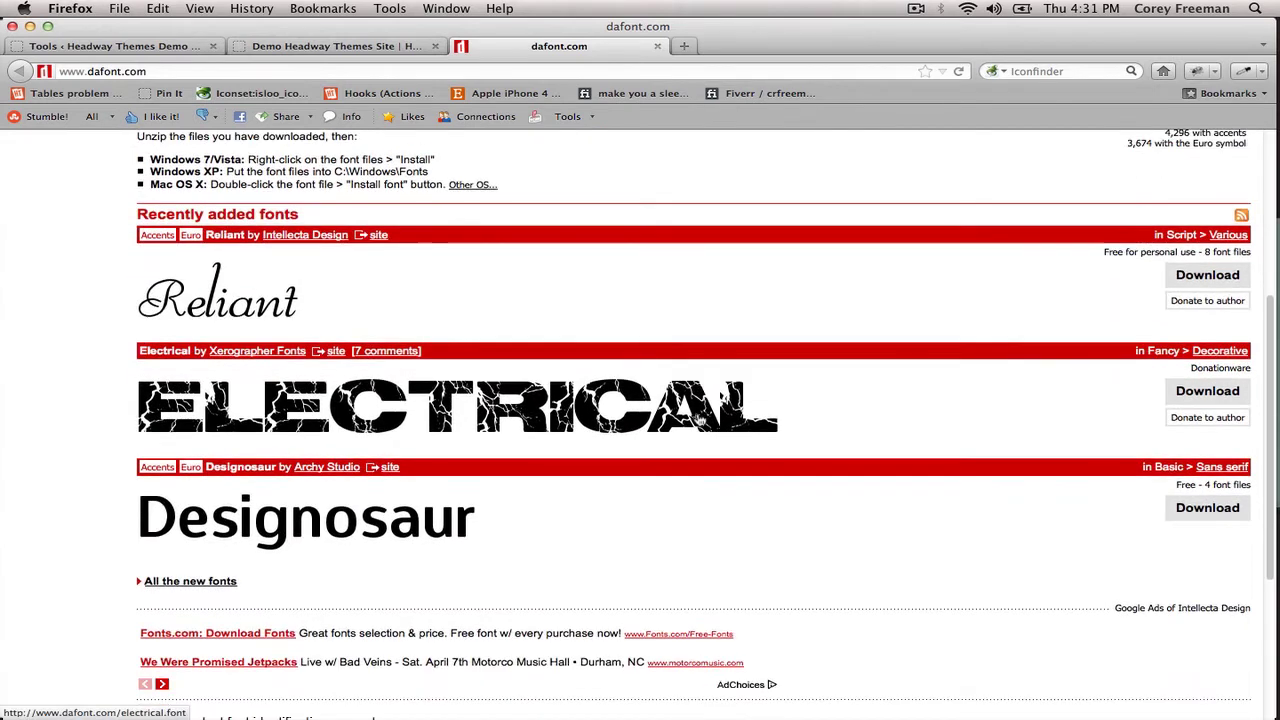
{"action": "scroll", "coordinate": [698, 418], "scroll_direction": "down", "scroll_amount": 3}
{"action": "scroll", "coordinate": [698, 418], "scroll_direction": "up", "scroll_amount": 8}
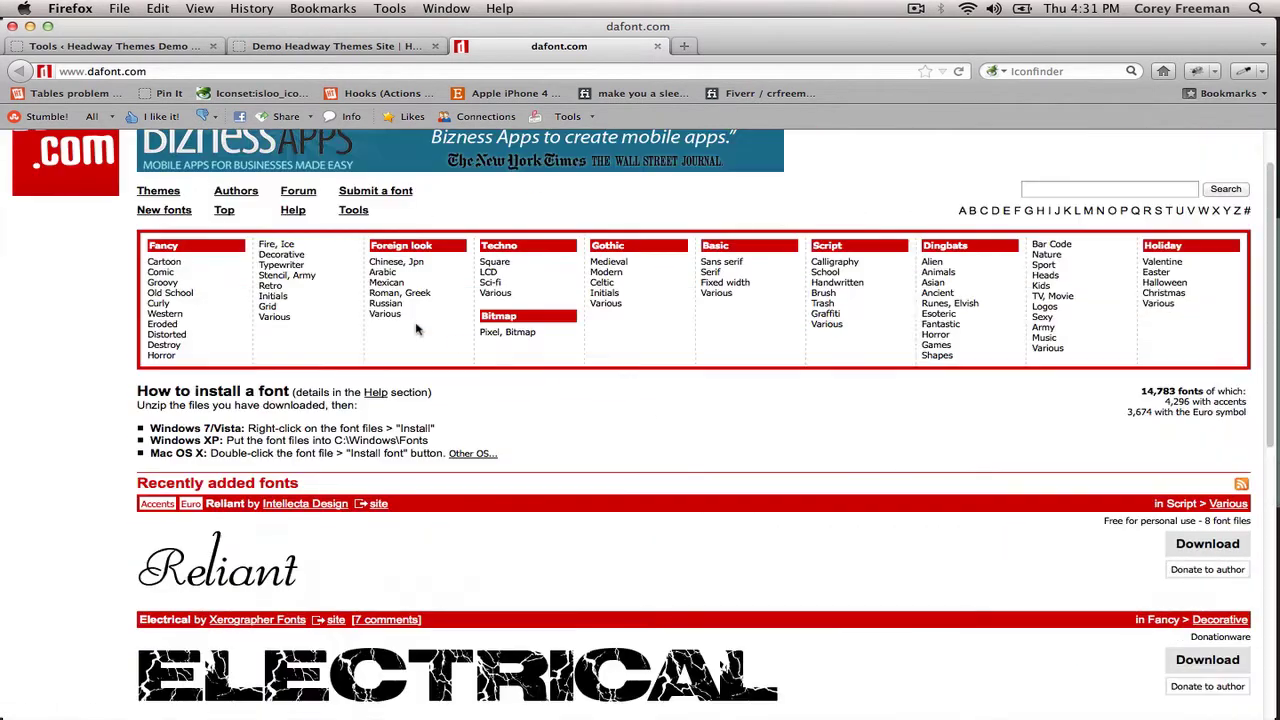
Download Grutch Shaded from the Fancy > Various category and save it as a zip file
{"action": "left_click", "coordinate": [287, 320]}
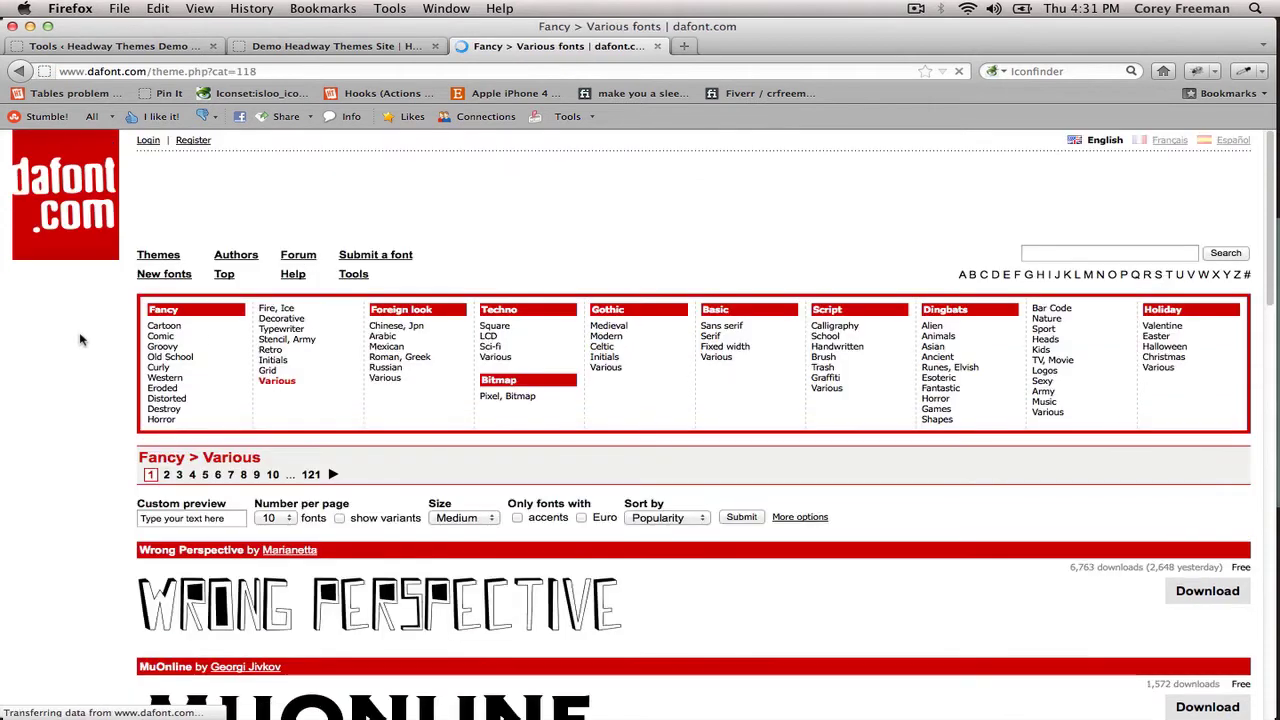
{"action": "scroll", "coordinate": [82, 407], "scroll_direction": "down", "scroll_amount": 12}
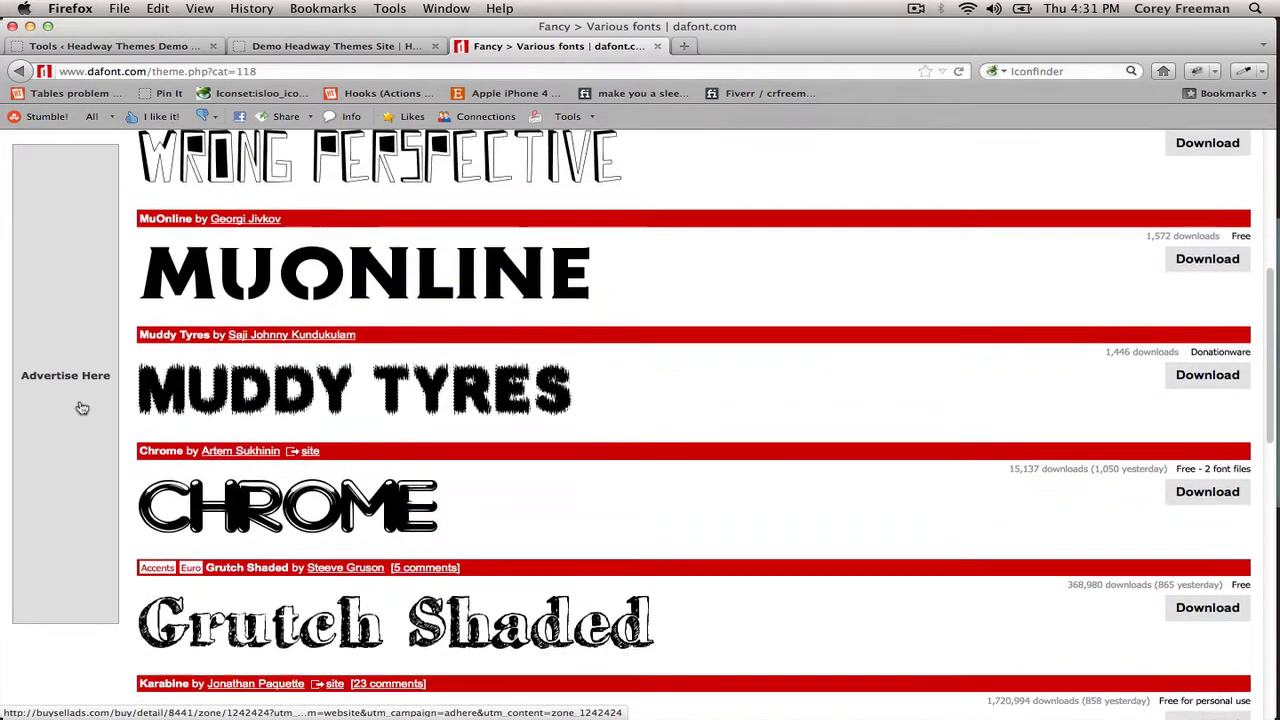
{"action": "scroll", "coordinate": [82, 407], "scroll_direction": "down", "scroll_amount": 7}
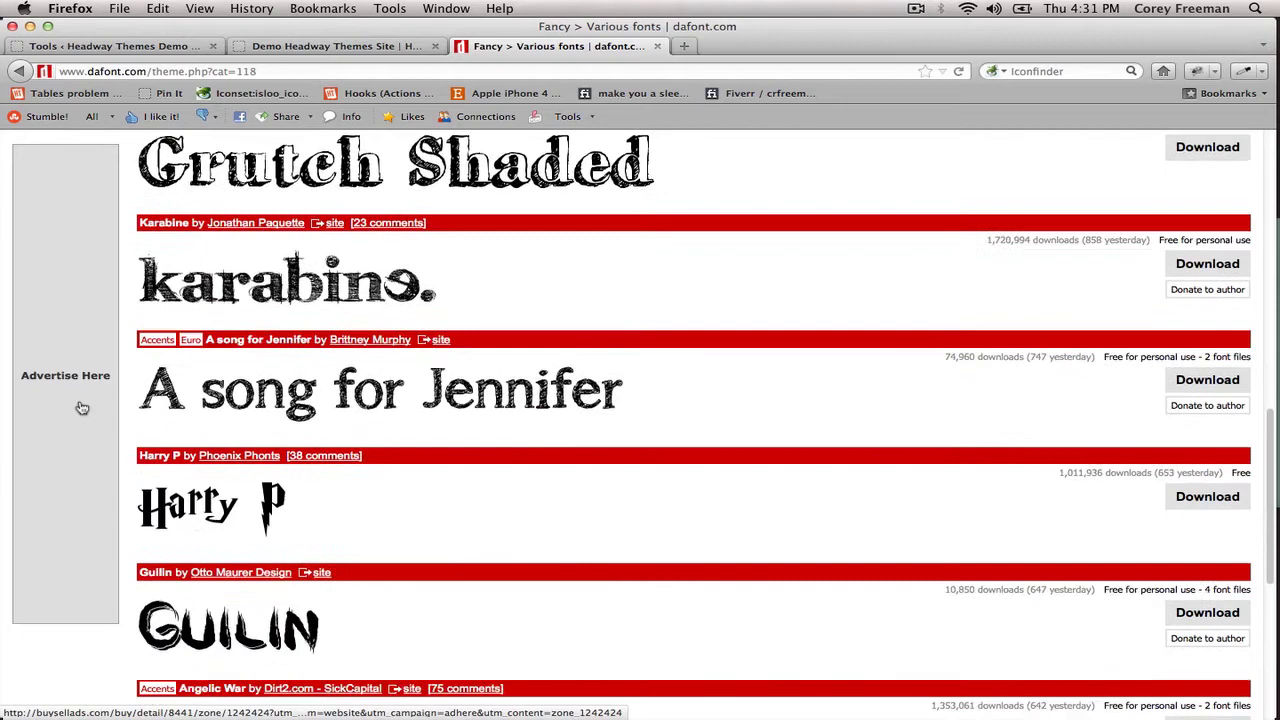
{"action": "scroll", "coordinate": [82, 407], "scroll_direction": "down", "scroll_amount": 6}
{"action": "scroll", "coordinate": [82, 407], "scroll_direction": "up", "scroll_amount": 5}
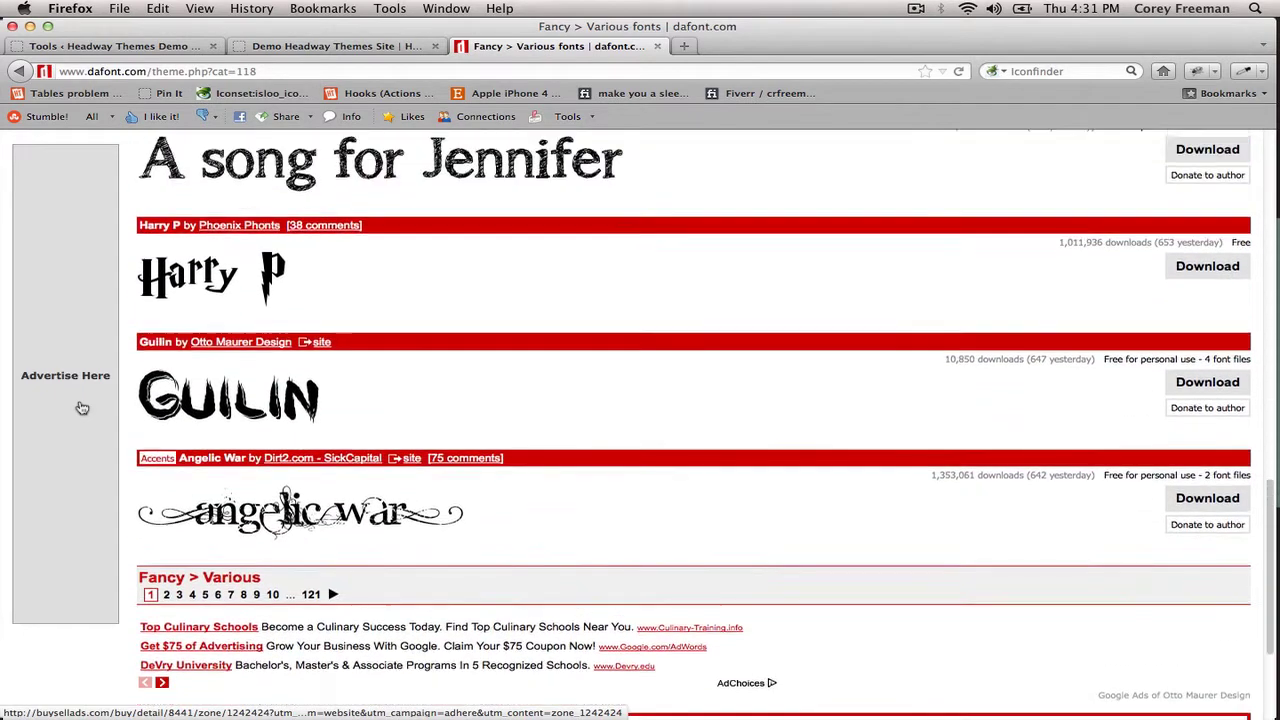
{"action": "scroll", "coordinate": [213, 433], "scroll_direction": "up", "scroll_amount": 8}
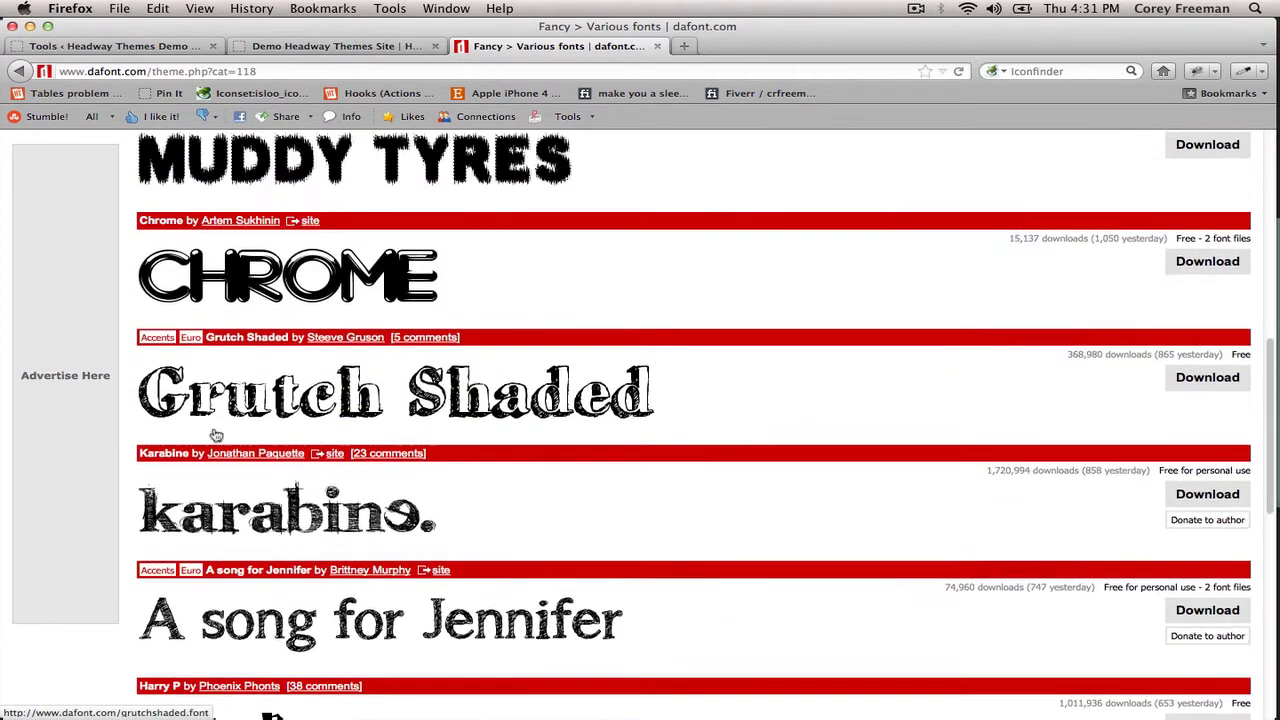
{"action": "left_click", "coordinate": [1214, 462]}
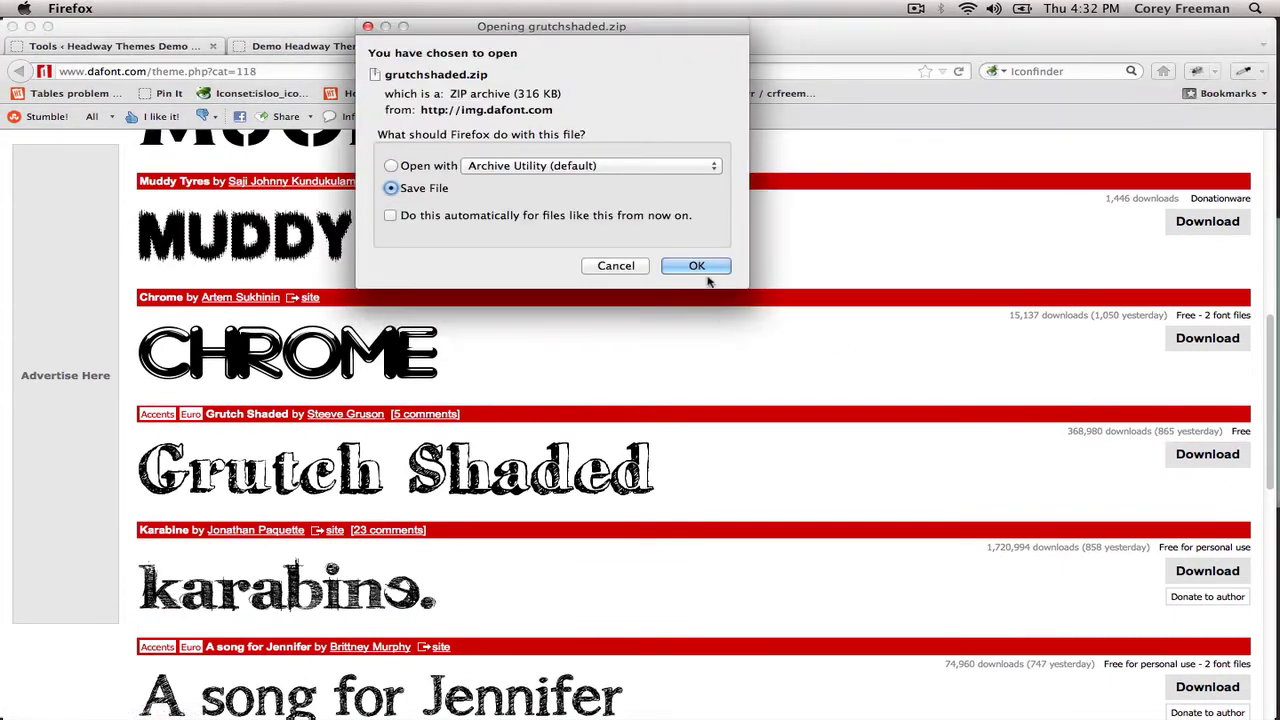
{"action": "left_click", "coordinate": [698, 267]}
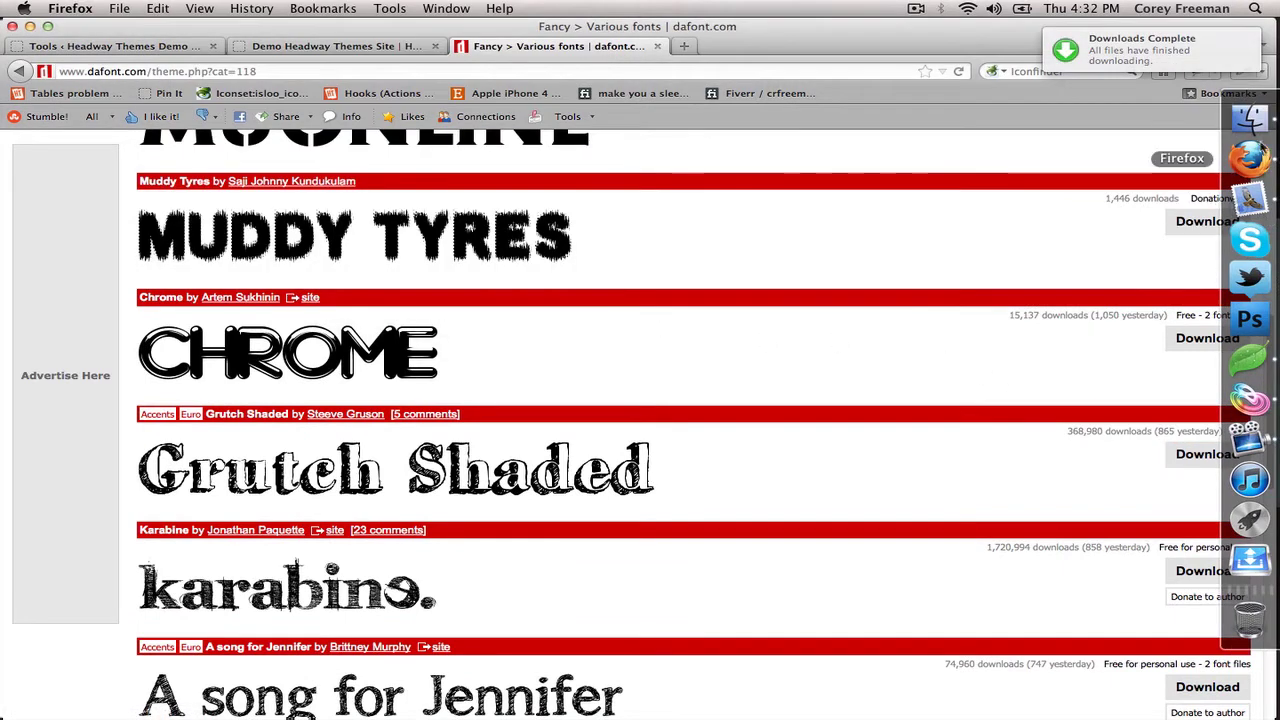
Unzip grutchshaded.zip in Downloads to reveal GrutchShaded.ttf, then return to the browser
{"action": "left_click", "coordinate": [1263, 125]}
{"action": "left_click", "coordinate": [334, 409]}
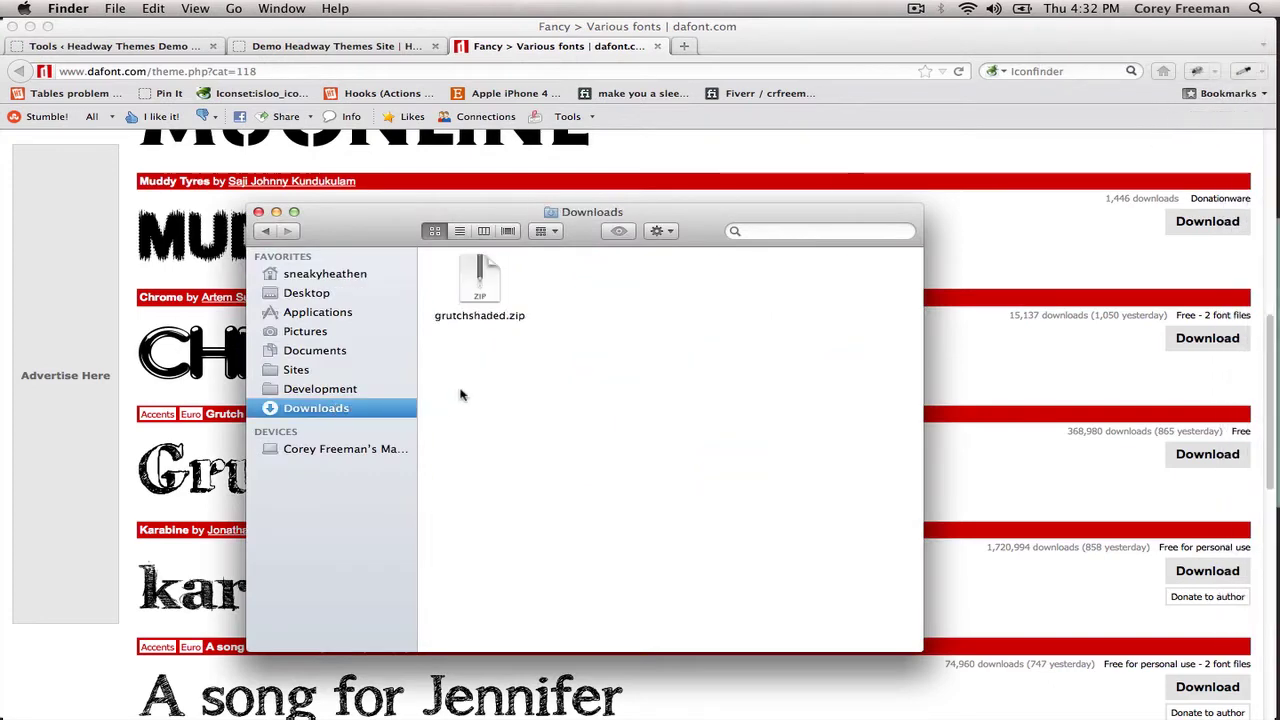
{"action": "double_click", "coordinate": [479, 285]}
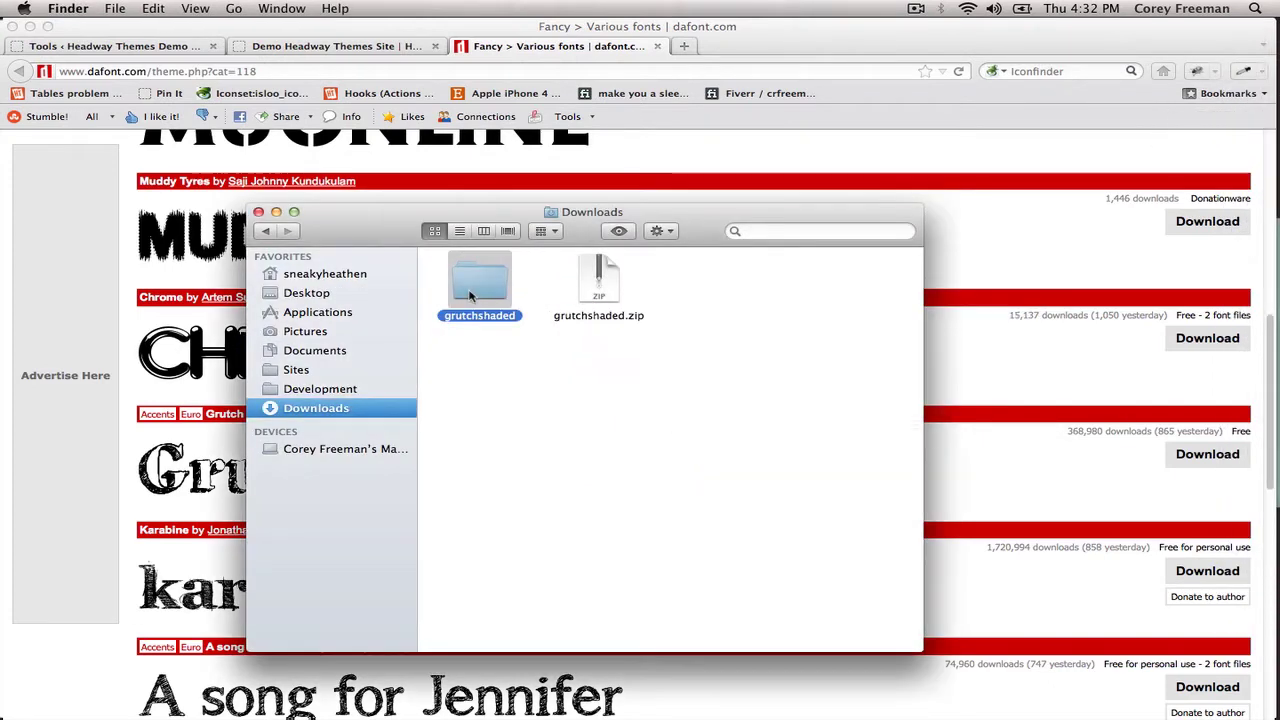
{"action": "double_click", "coordinate": [479, 285]}
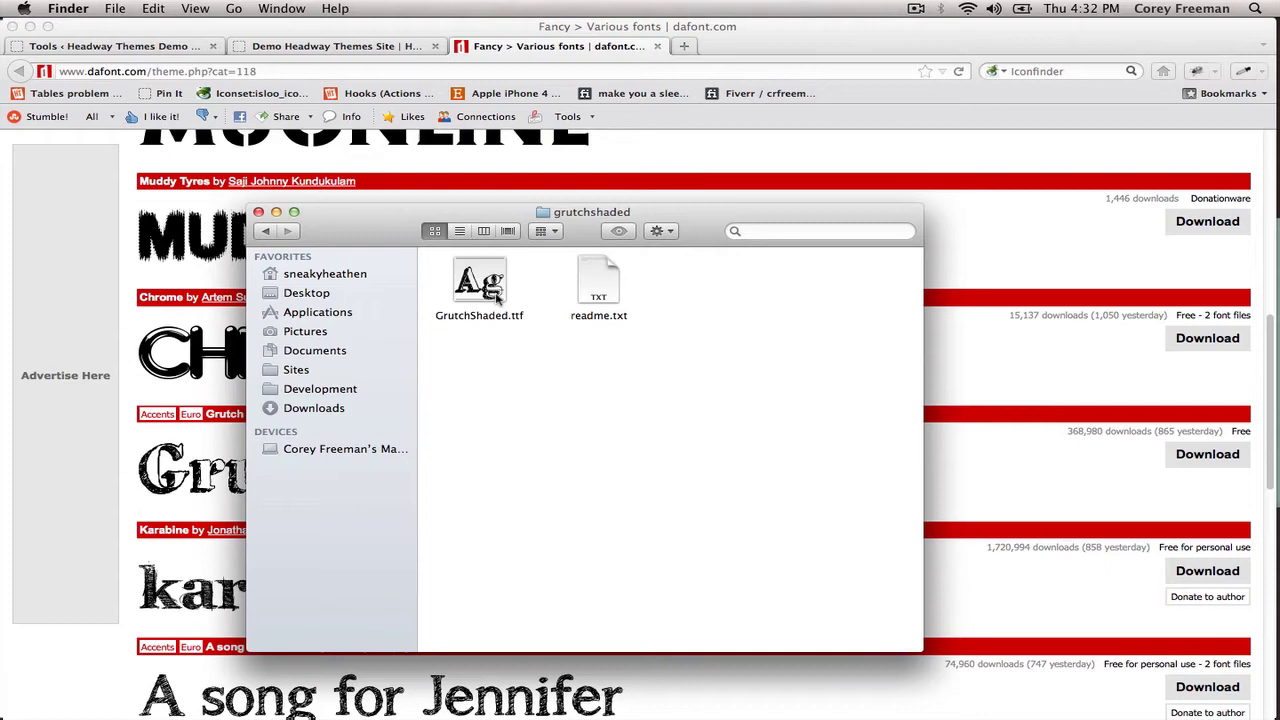
{"action": "left_click", "coordinate": [487, 303]}
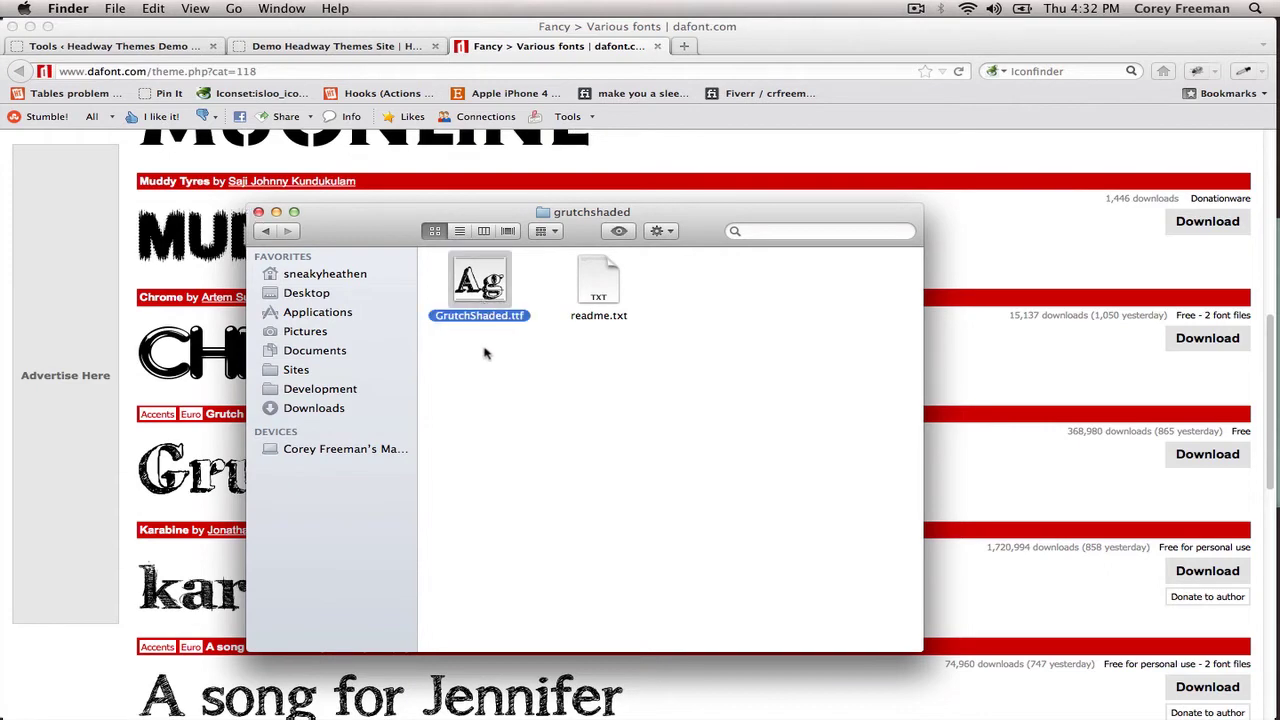
{"action": "left_click", "coordinate": [258, 212]}
{"action": "left_click", "coordinate": [593, 68]}
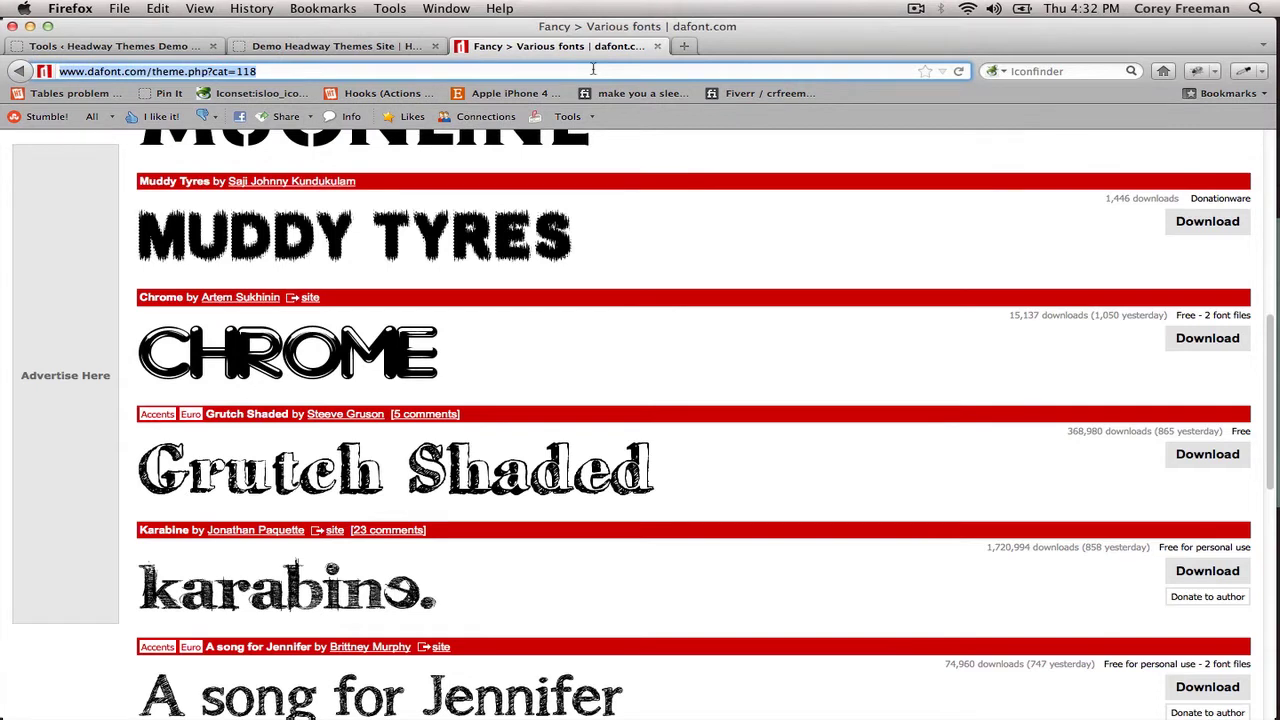
Search for 'ttf to svg font' and open the Online Font Converter result
{"action": "type", "text": "ttf to s"}
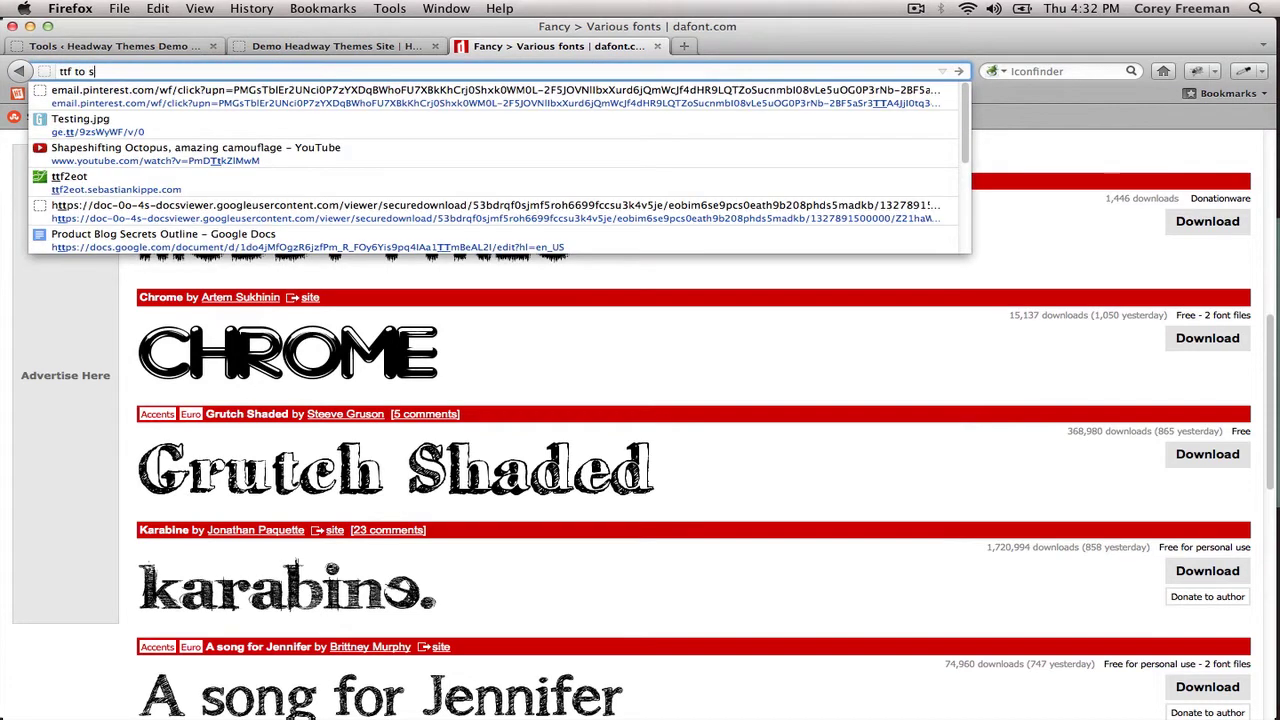
{"action": "type", "text": "vg font"}
{"action": "key", "text": "Return"}
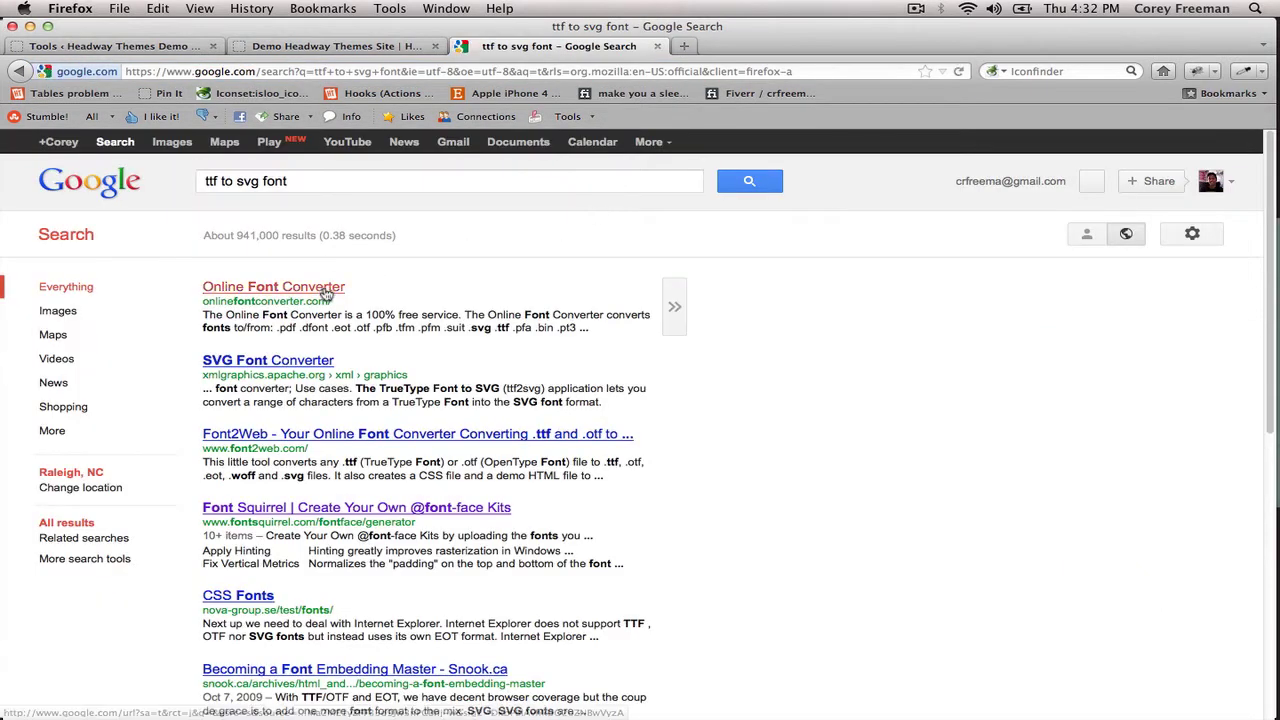
{"action": "left_click", "coordinate": [326, 290]}
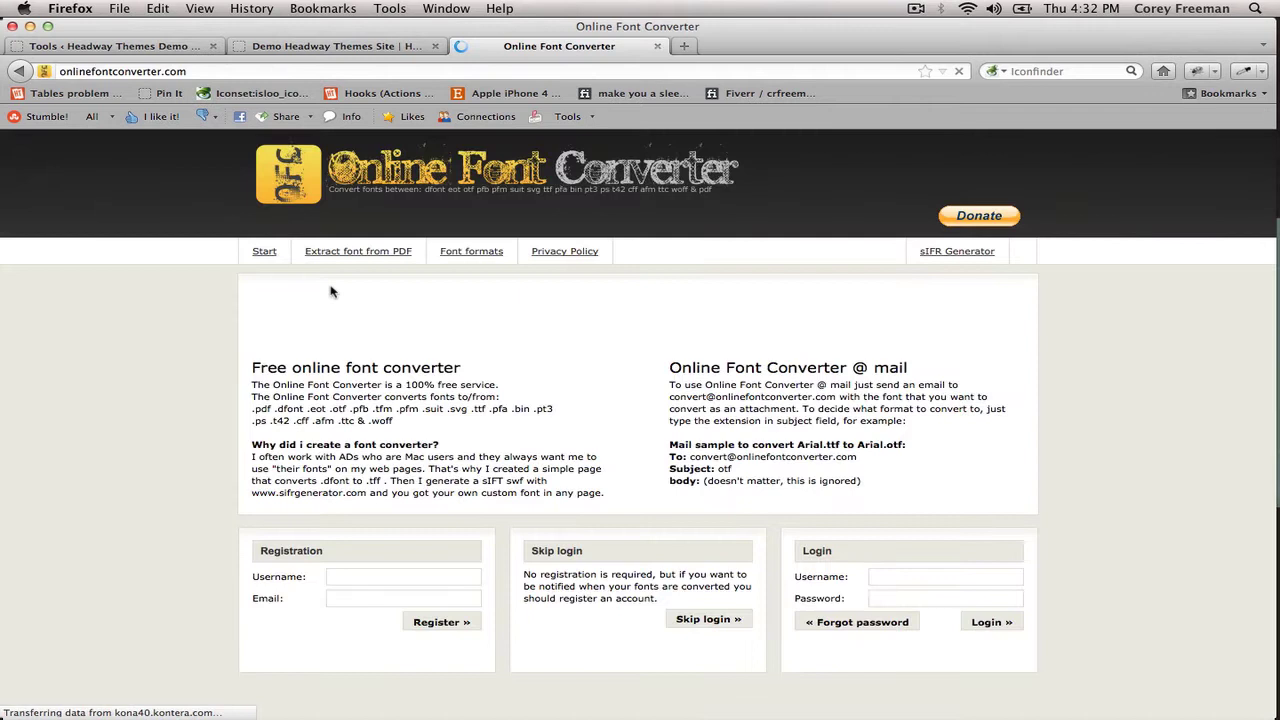
Skip login and accept the font eligibility agreement to reach My fonts
{"action": "left_click", "coordinate": [710, 620]}
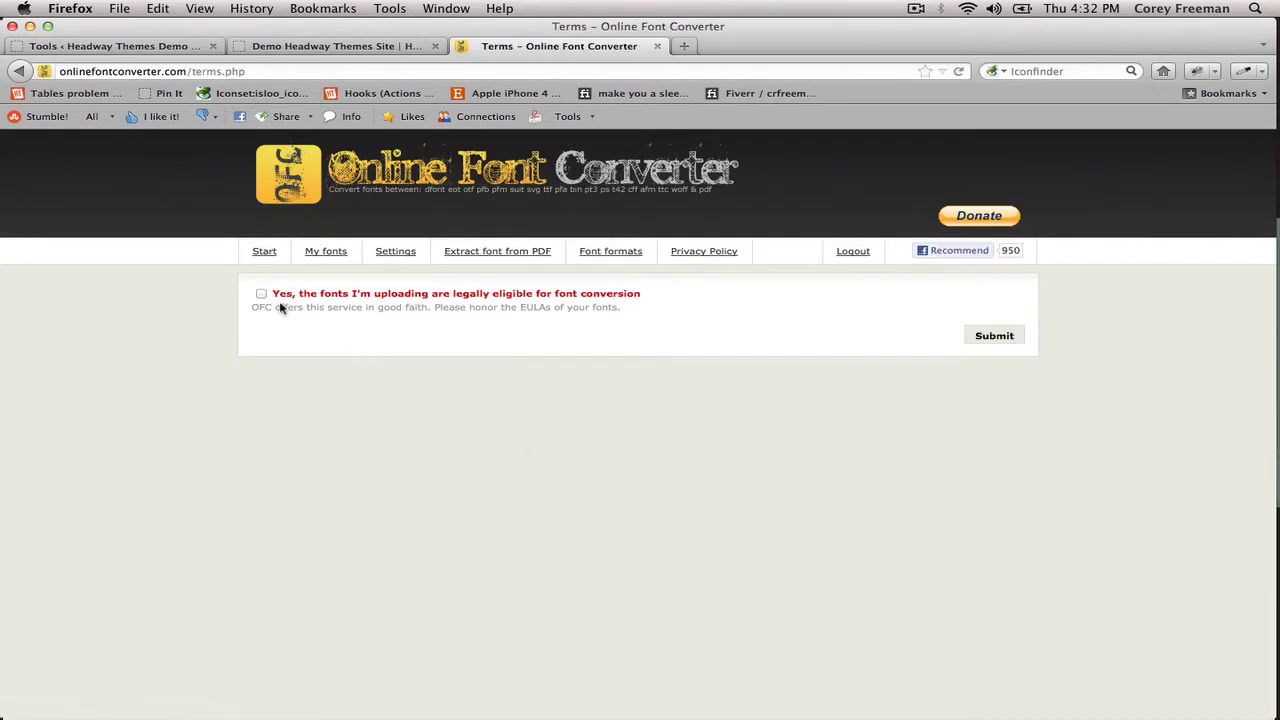
{"action": "left_click", "coordinate": [261, 293]}
{"action": "left_click", "coordinate": [988, 336]}
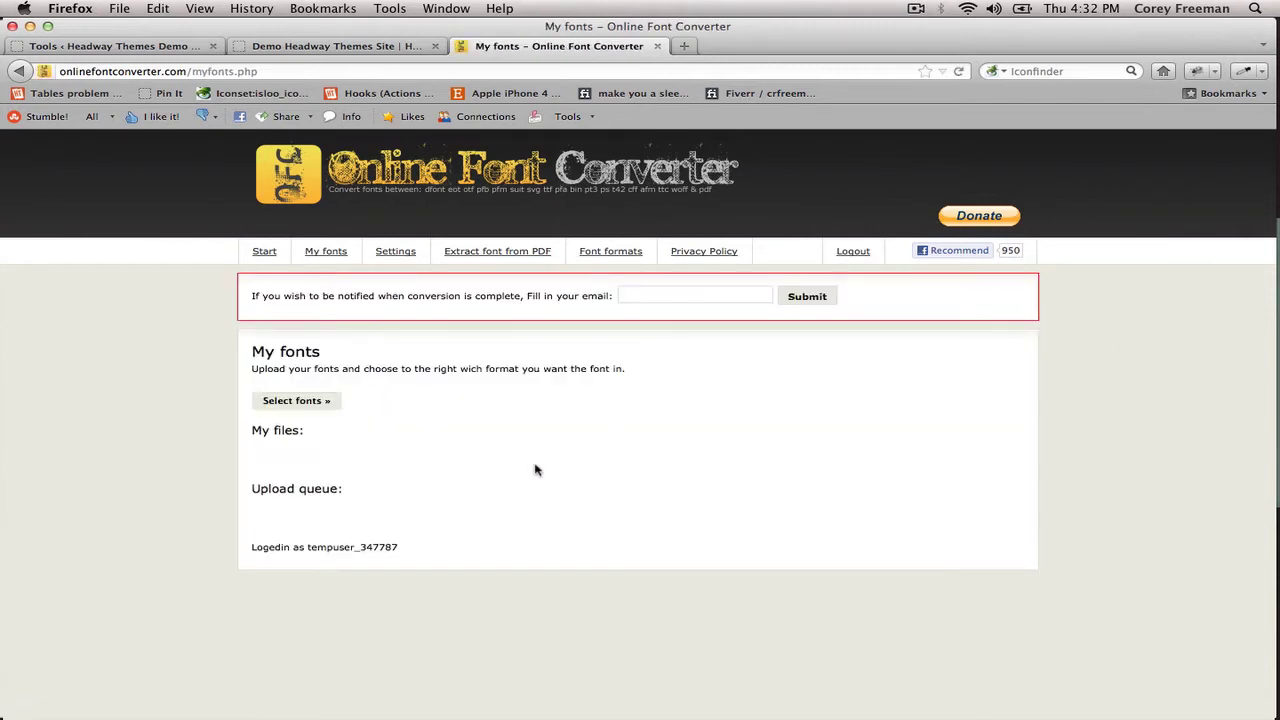
Upload GrutchShaded.ttf from the Downloads > grutchshaded folder
{"action": "left_click", "coordinate": [318, 401]}
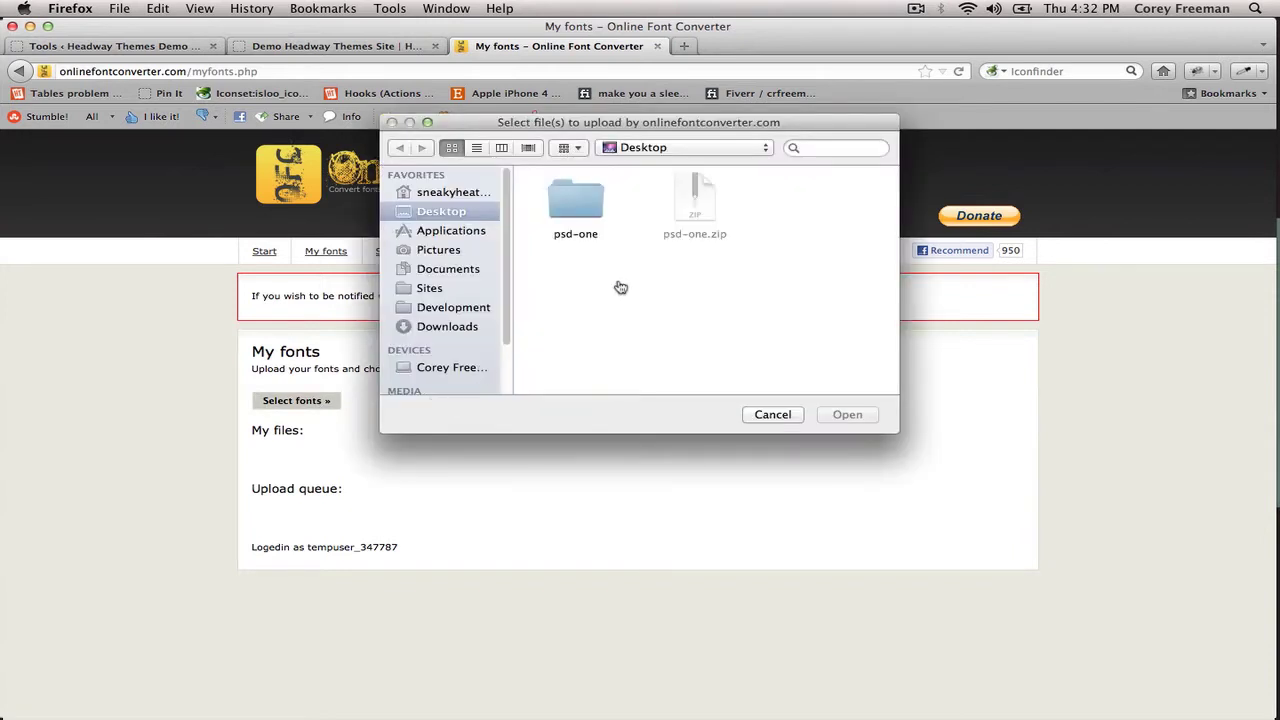
{"action": "left_click", "coordinate": [447, 326]}
{"action": "left_click", "coordinate": [601, 203]}
{"action": "double_click", "coordinate": [601, 203]}
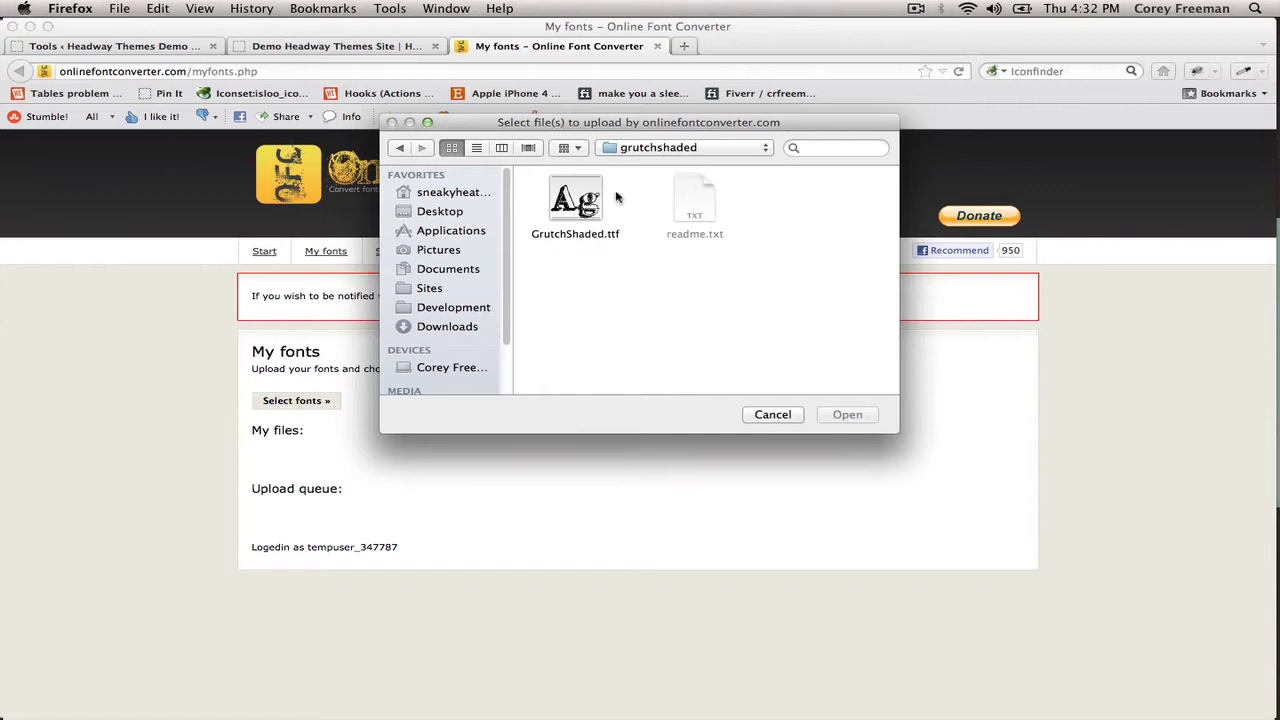
{"action": "left_click", "coordinate": [590, 198]}
{"action": "left_click", "coordinate": [853, 418]}
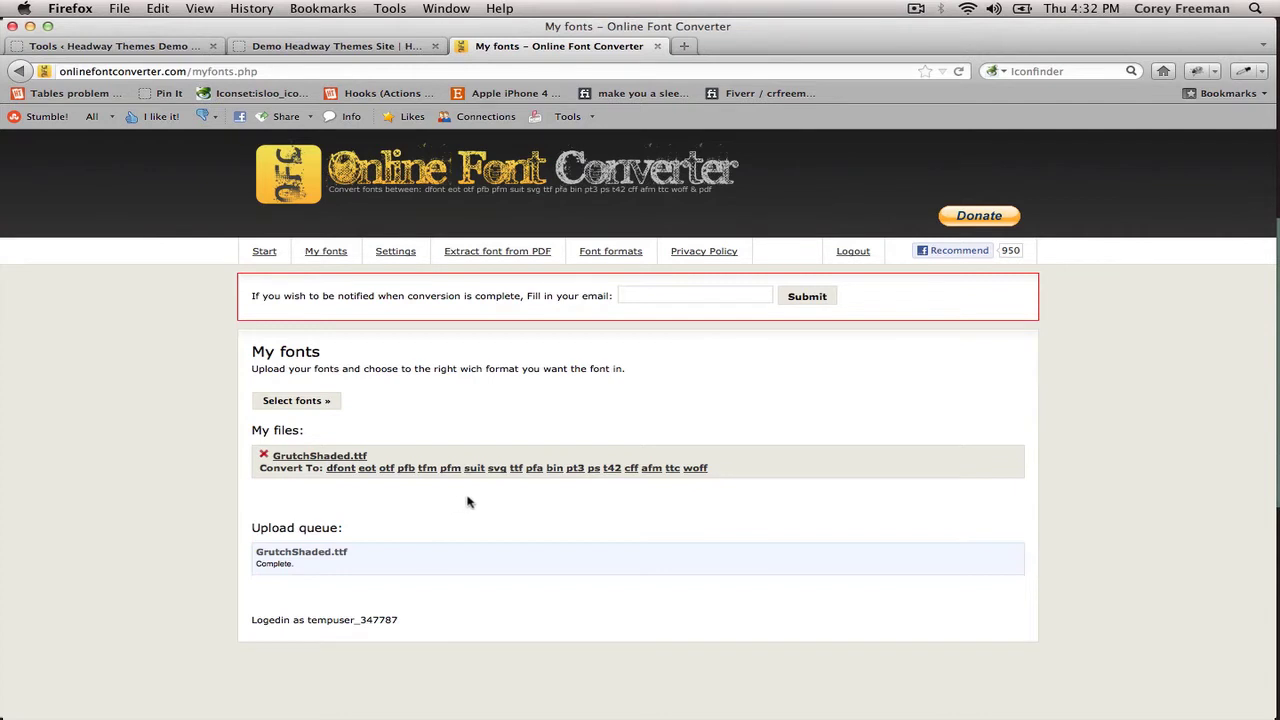
Convert the font to SVG and EOT and save both GrutchShaded files to disk
{"action": "left_click", "coordinate": [497, 469]}
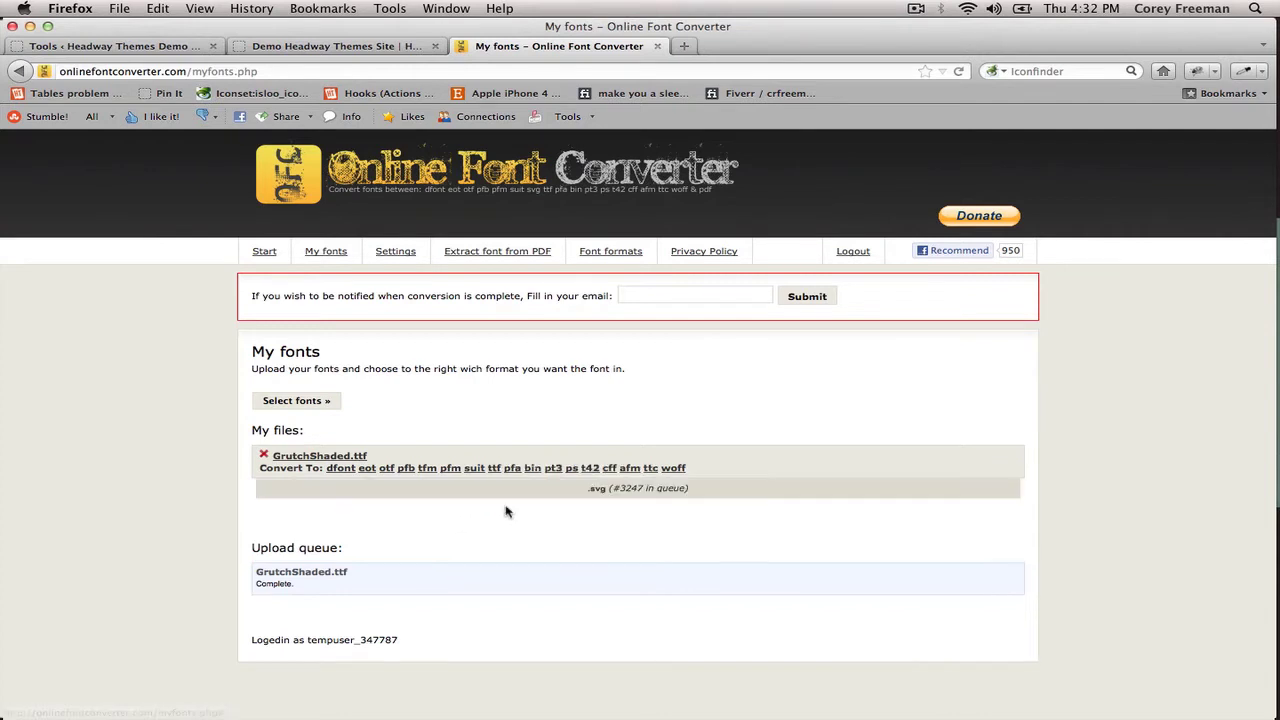
{"action": "left_click", "coordinate": [367, 469]}
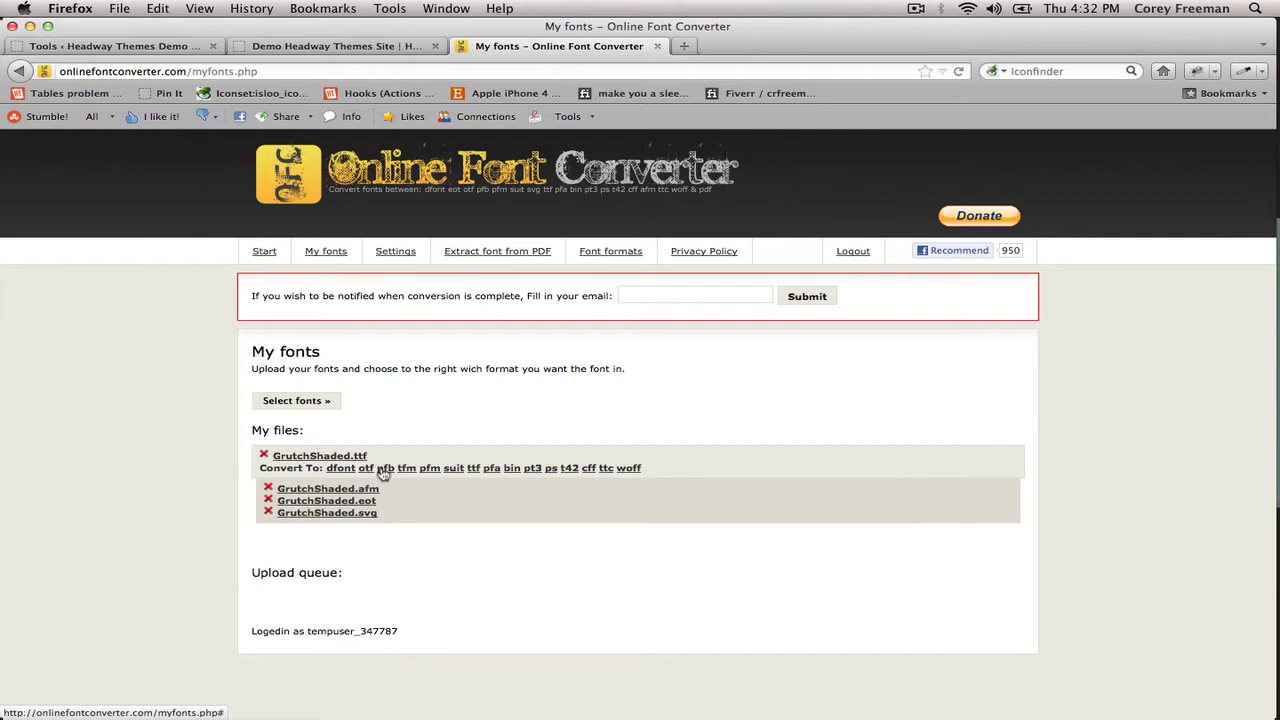
{"action": "left_click", "coordinate": [358, 517]}
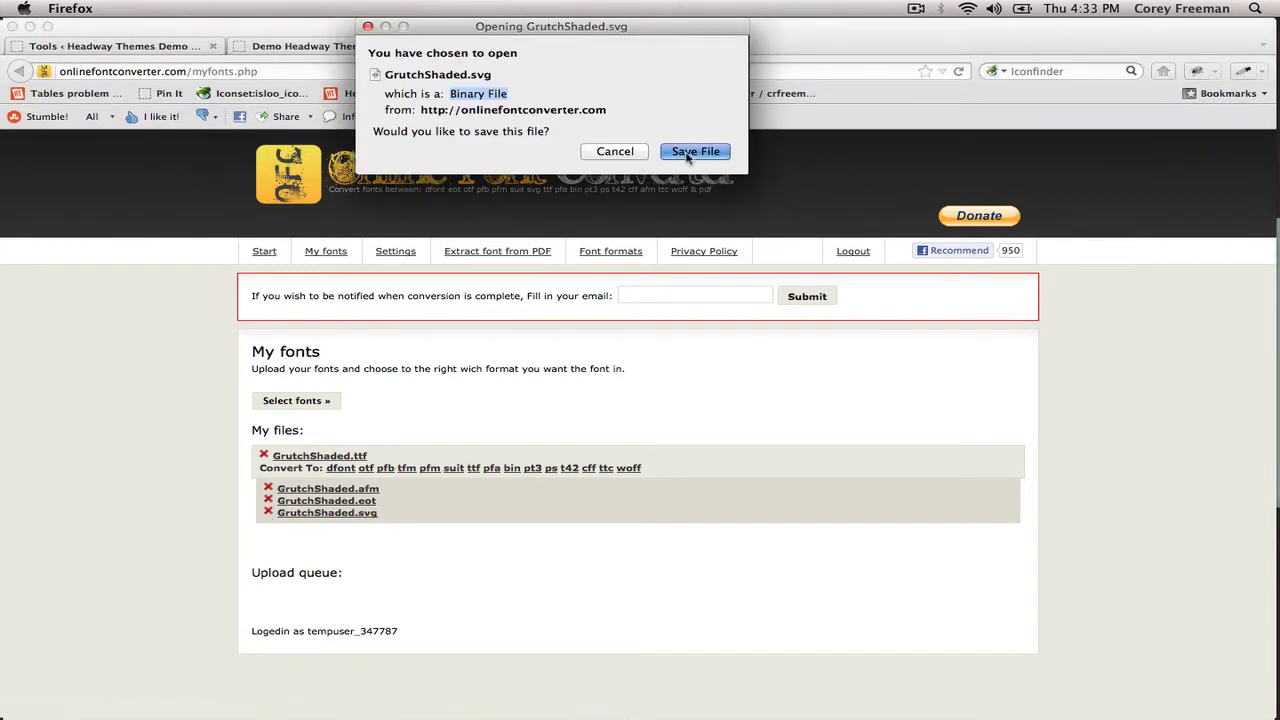
{"action": "left_click", "coordinate": [687, 152]}
{"action": "left_click", "coordinate": [326, 500]}
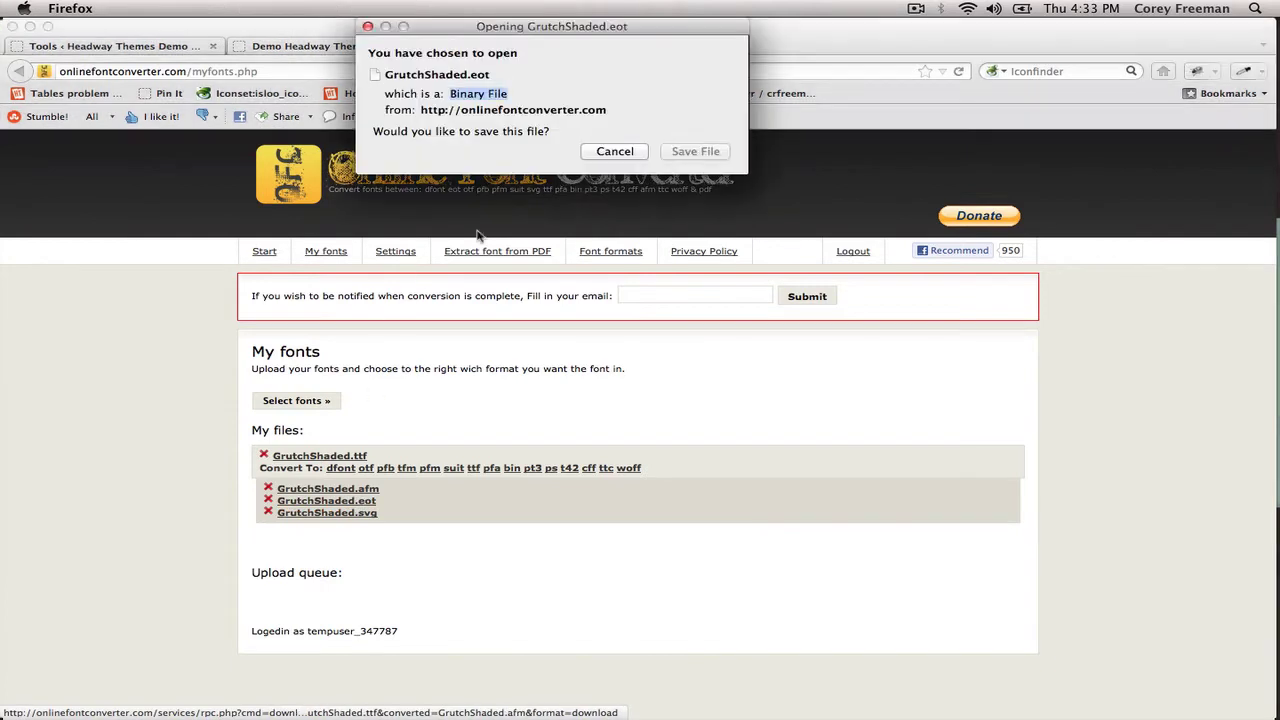
{"action": "left_click", "coordinate": [688, 151]}
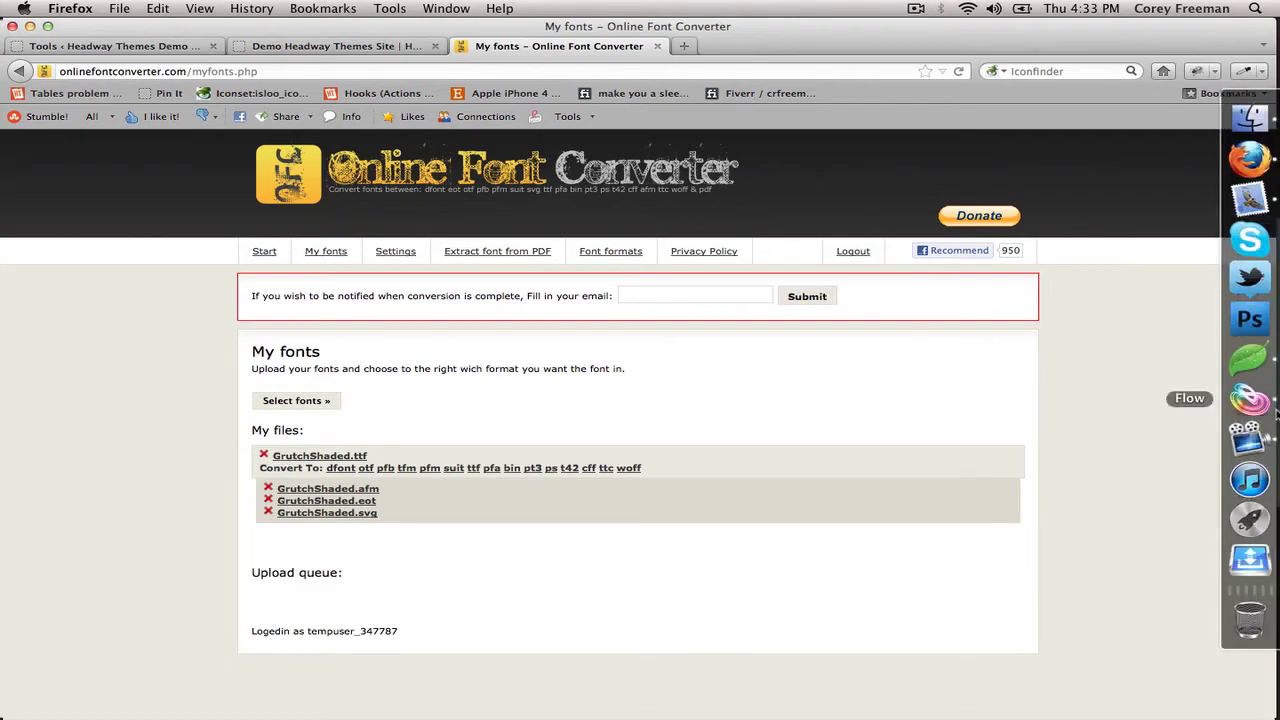
{"action": "left_click", "coordinate": [1275, 412]}
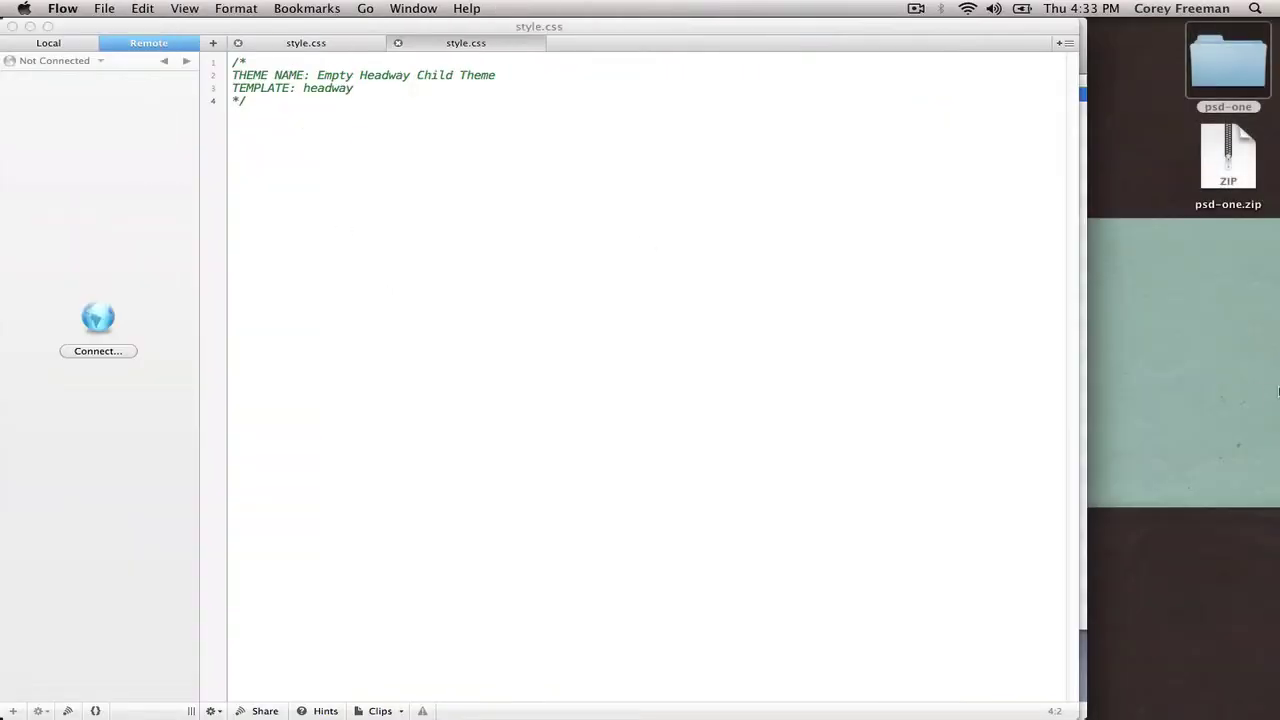
{"action": "left_click", "coordinate": [1247, 397]}
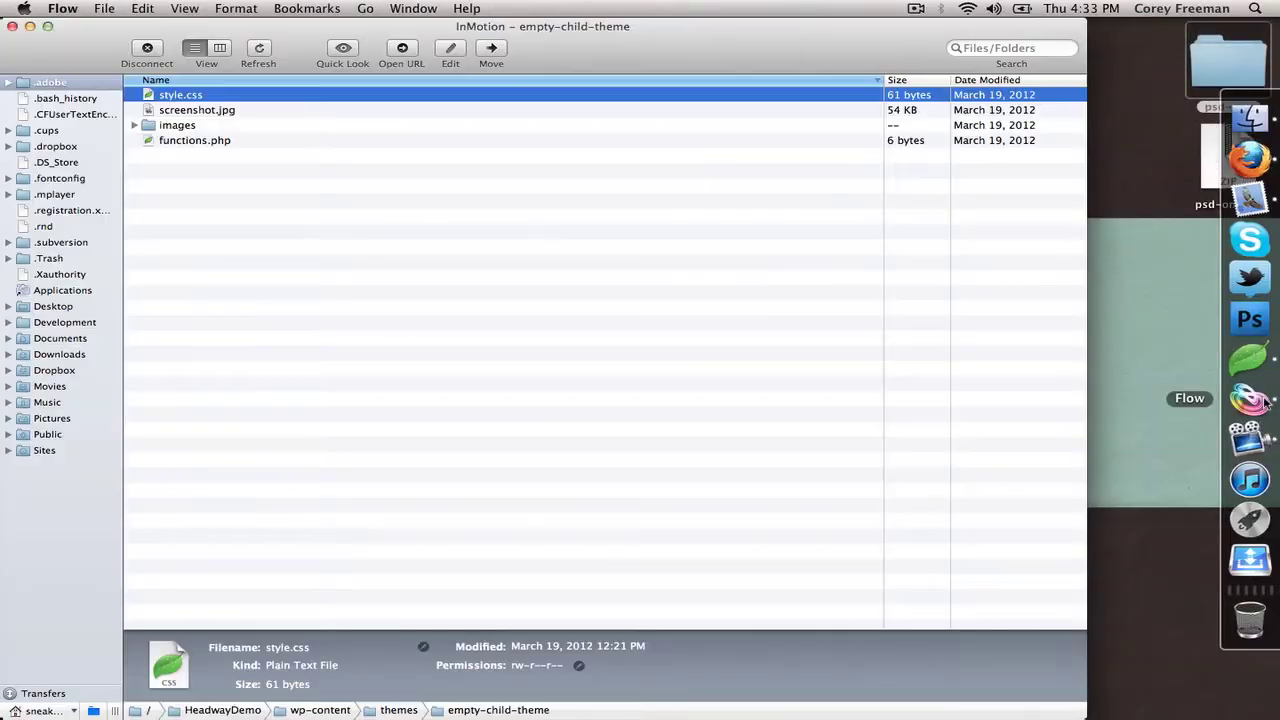
{"action": "left_click", "coordinate": [387, 212]}
Create a folder named 'fonts' inside empty-child-theme
{"action": "right_click", "coordinate": [256, 178]}
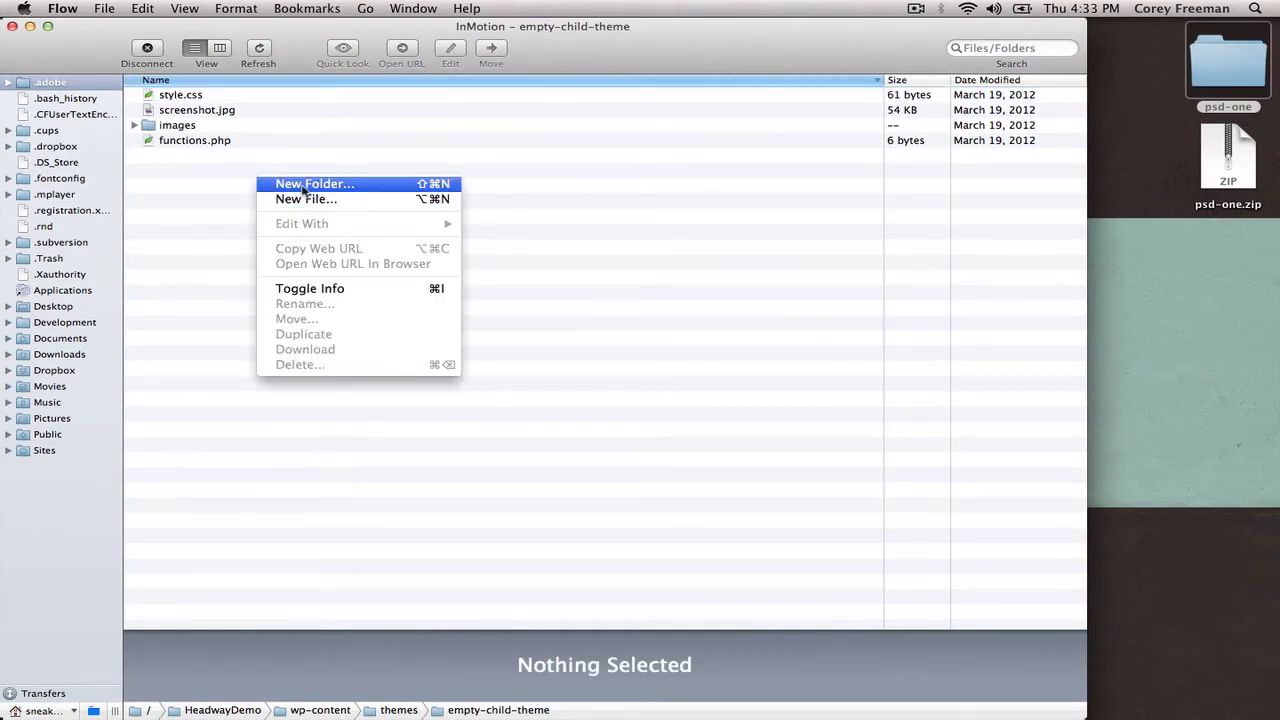
{"action": "left_click", "coordinate": [302, 188]}
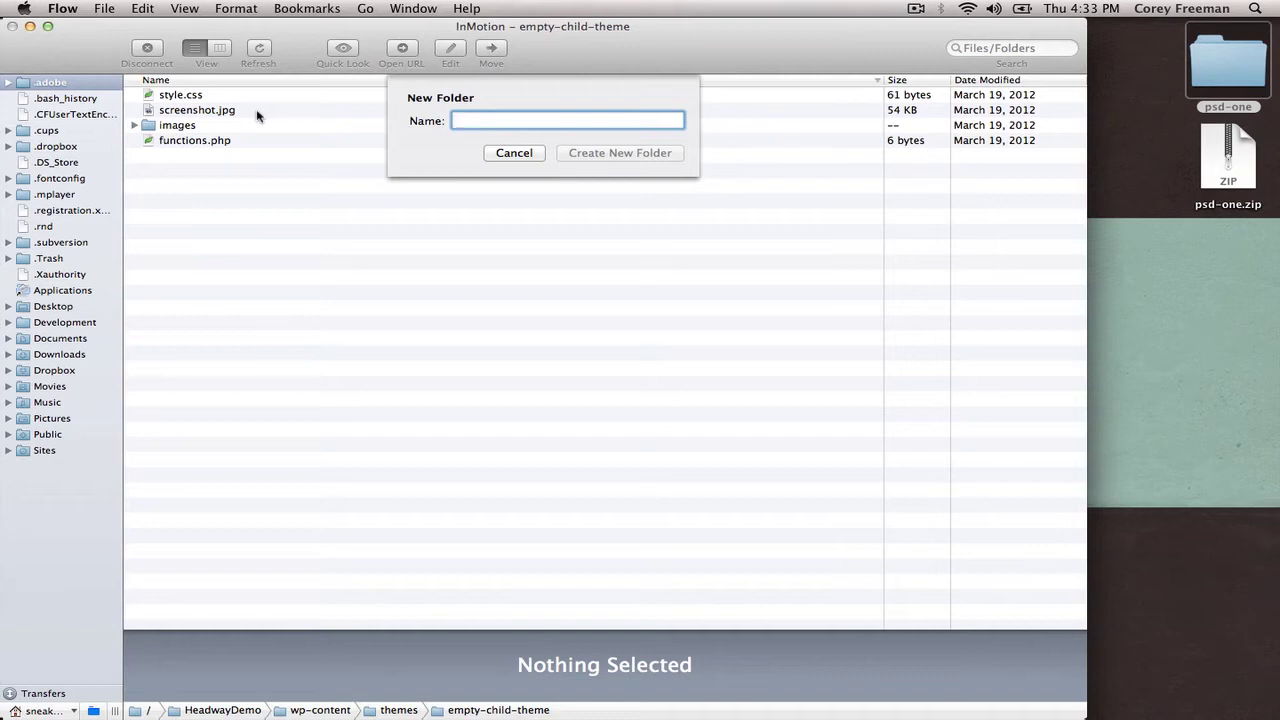
{"action": "type", "text": "fonts"}
{"action": "key", "text": "Return"}
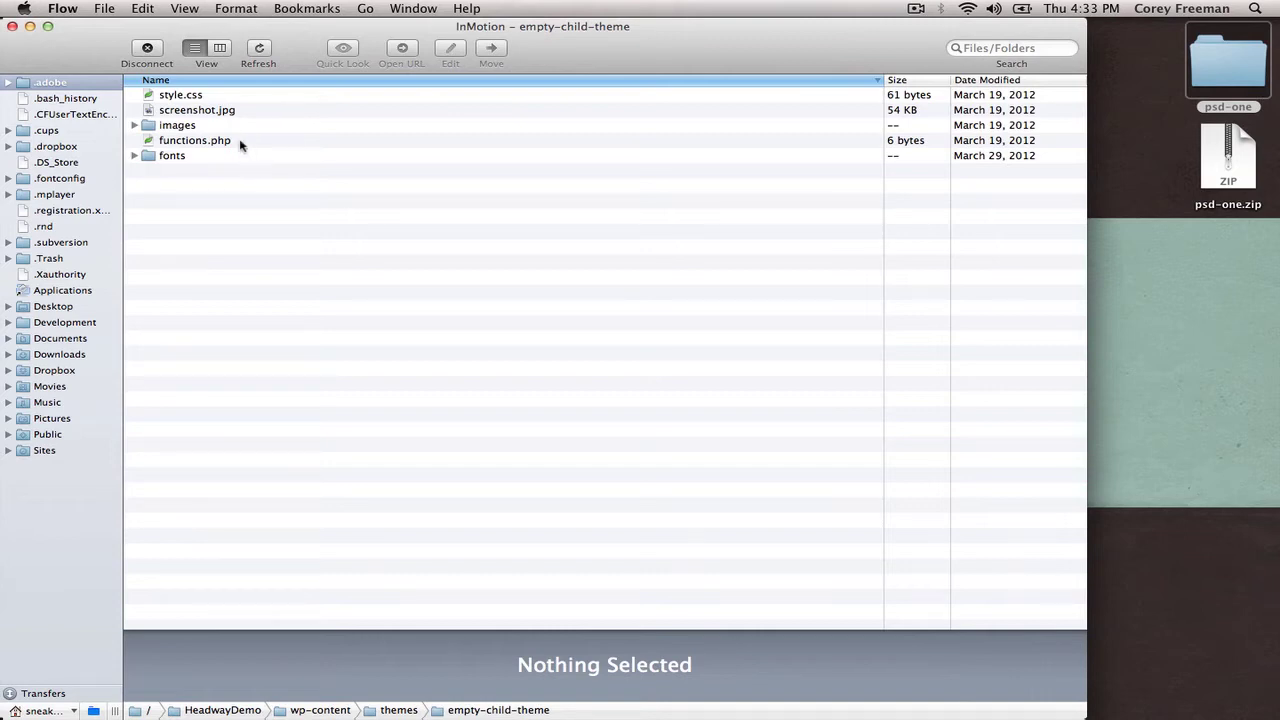
Rename GrutchShaded.eot to grutch.eot and upload it into the server fonts folder
{"action": "double_click", "coordinate": [172, 156]}
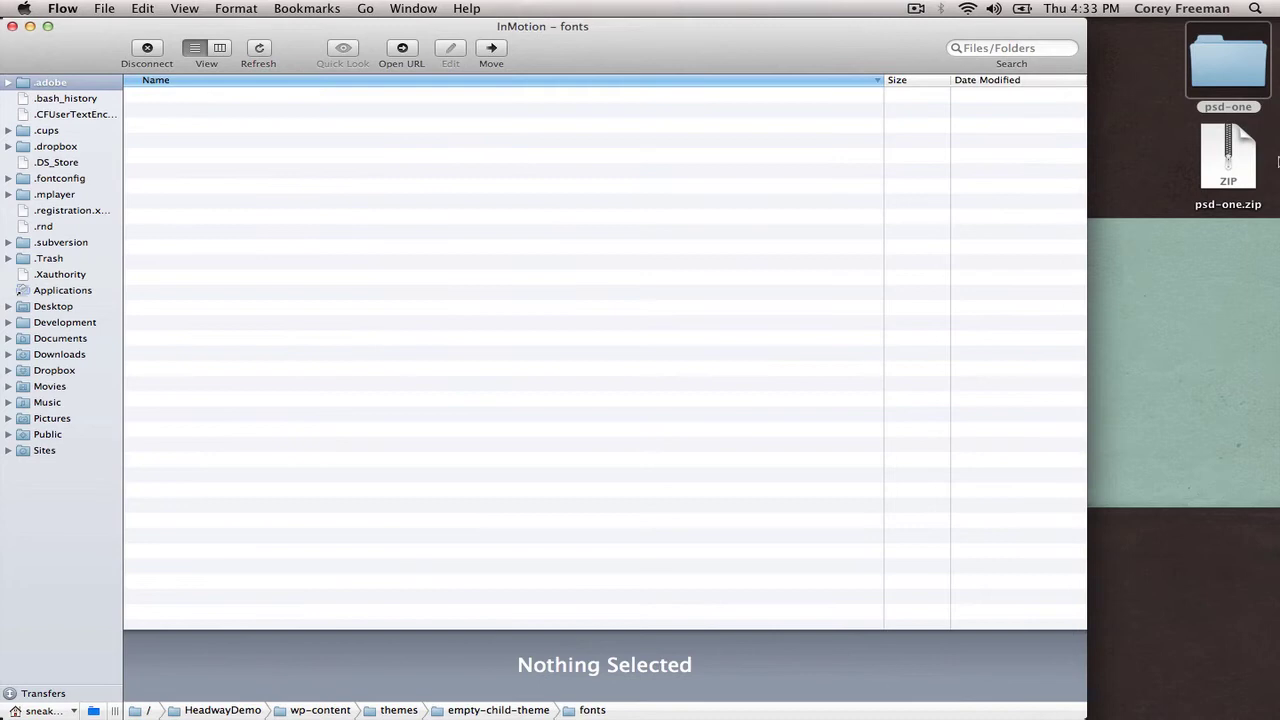
{"action": "left_click", "coordinate": [1249, 118]}
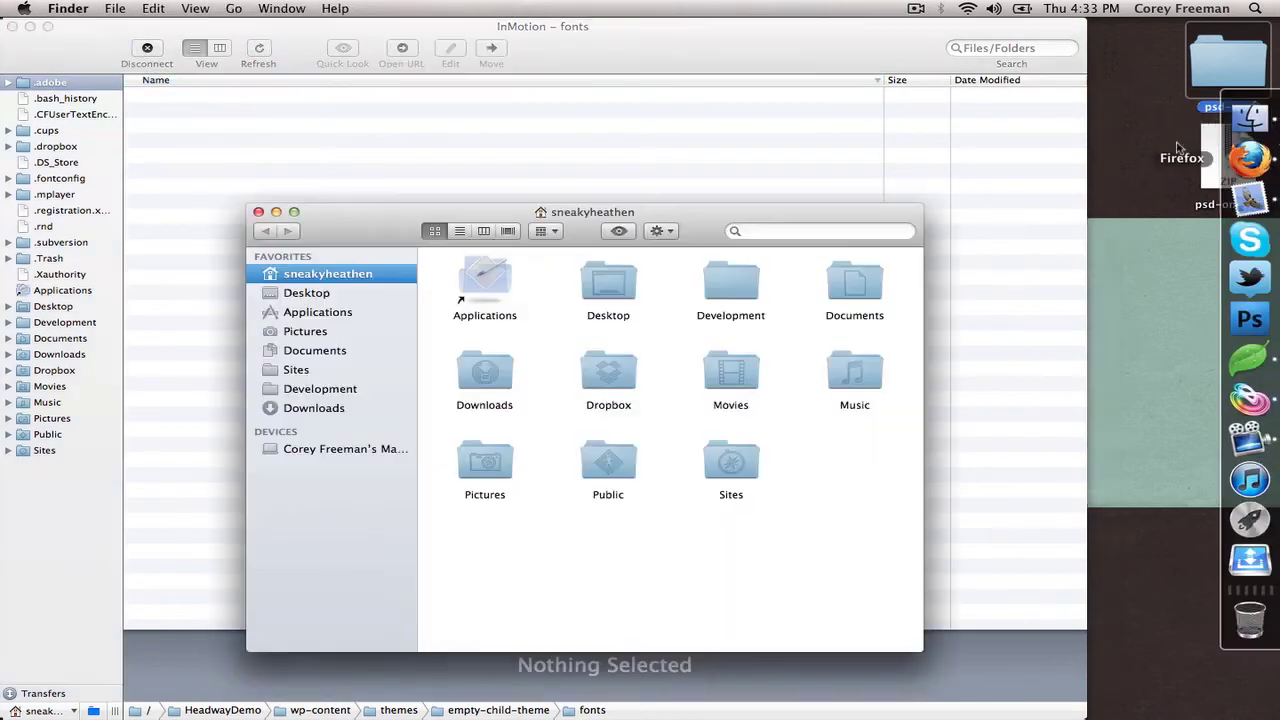
{"action": "left_click", "coordinate": [360, 406]}
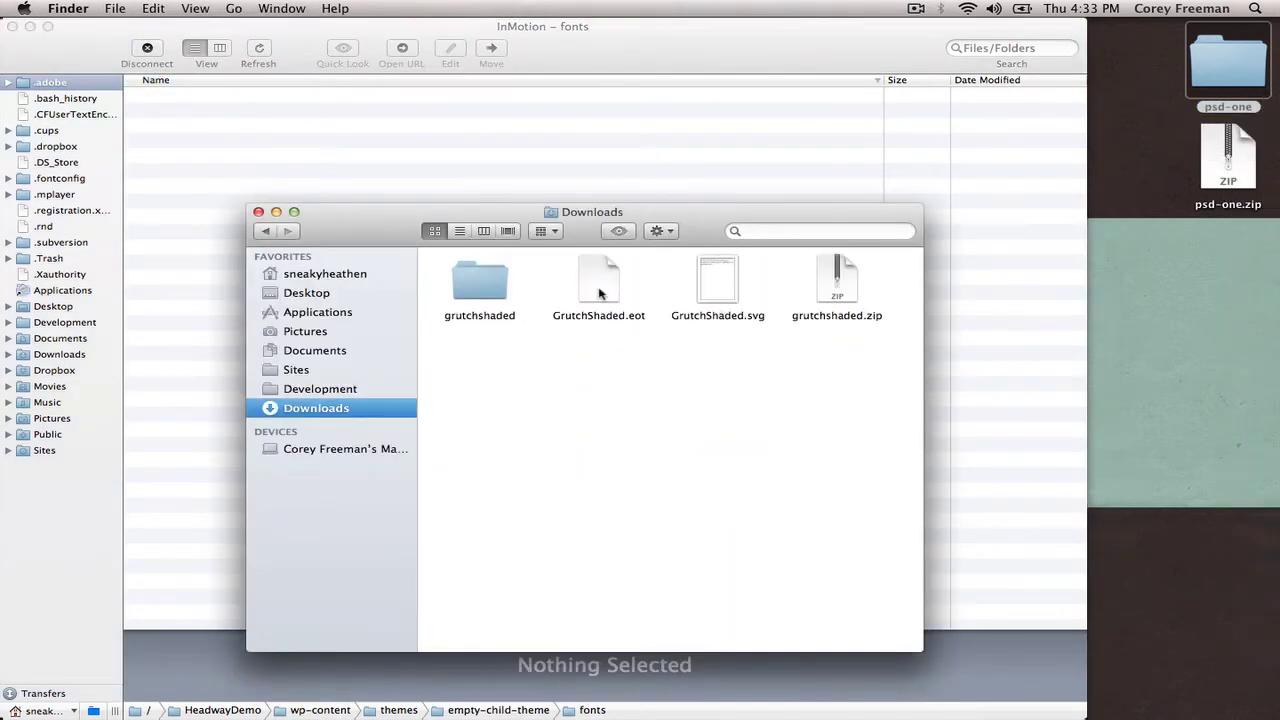
{"action": "left_click", "coordinate": [590, 291]}
{"action": "key", "text": "Return"}
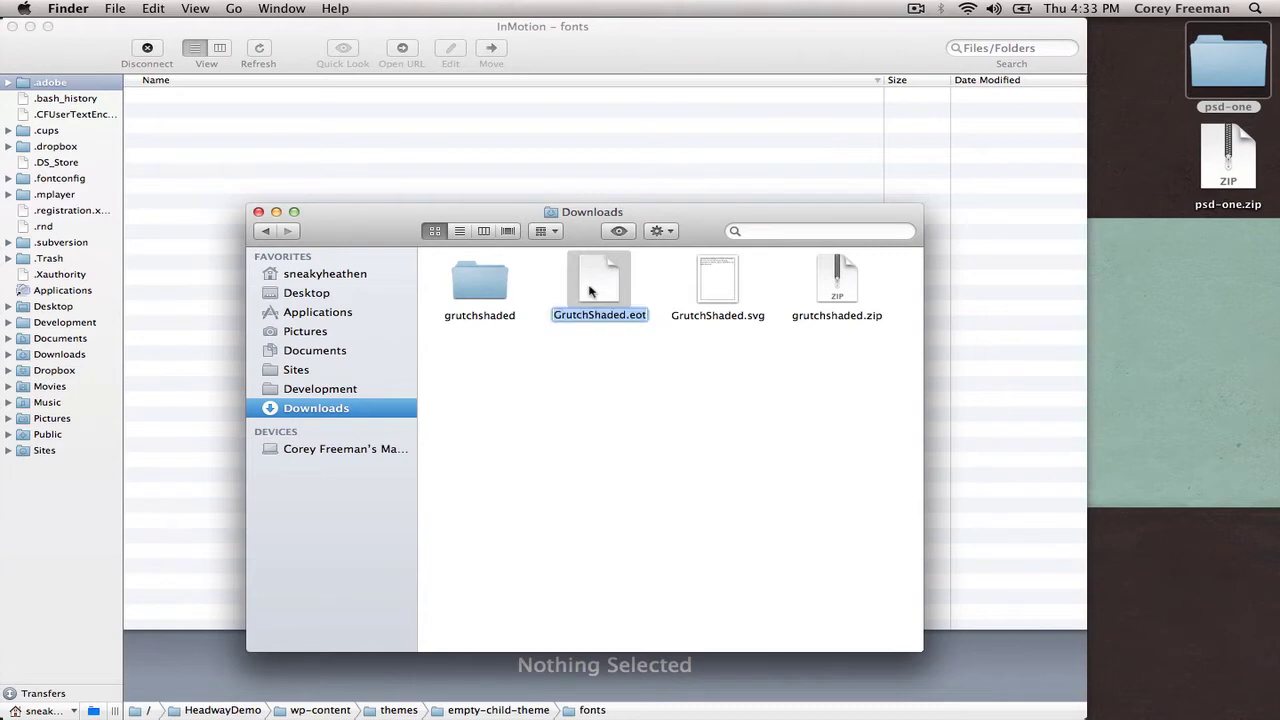
{"action": "type", "text": "grutch."}
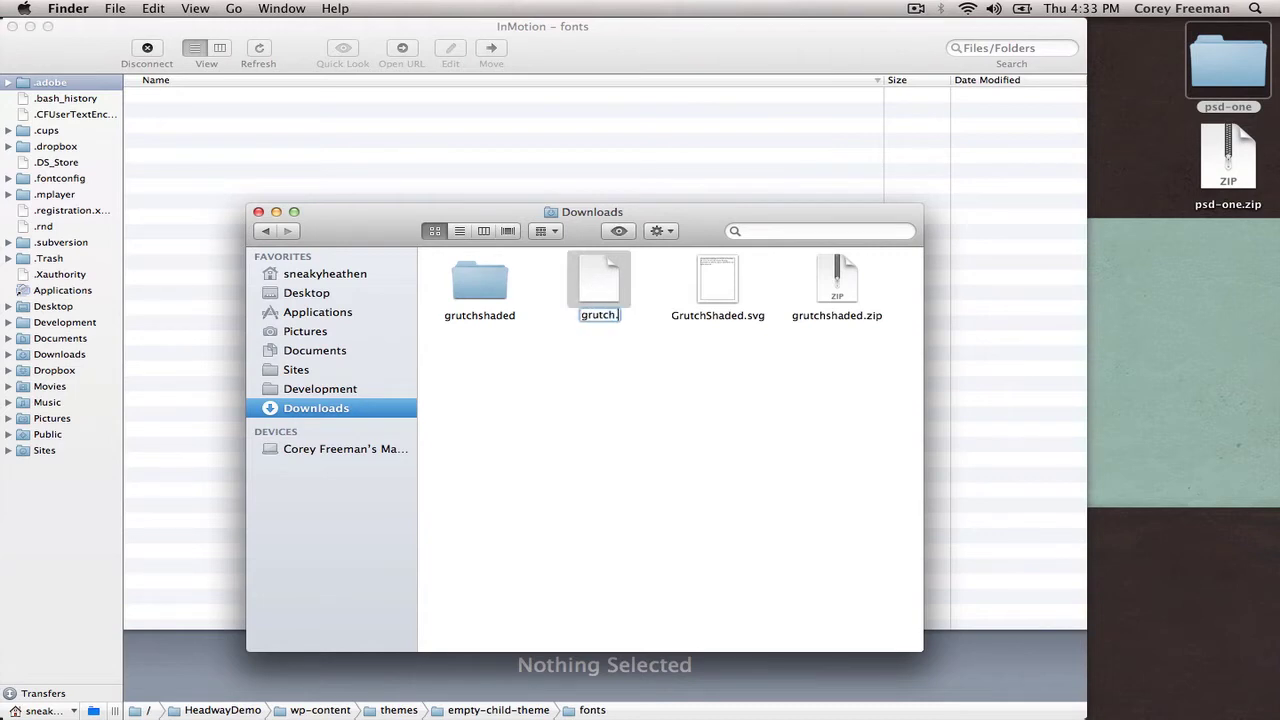
{"action": "type", "text": "tot"}
{"action": "key", "text": "Return"}
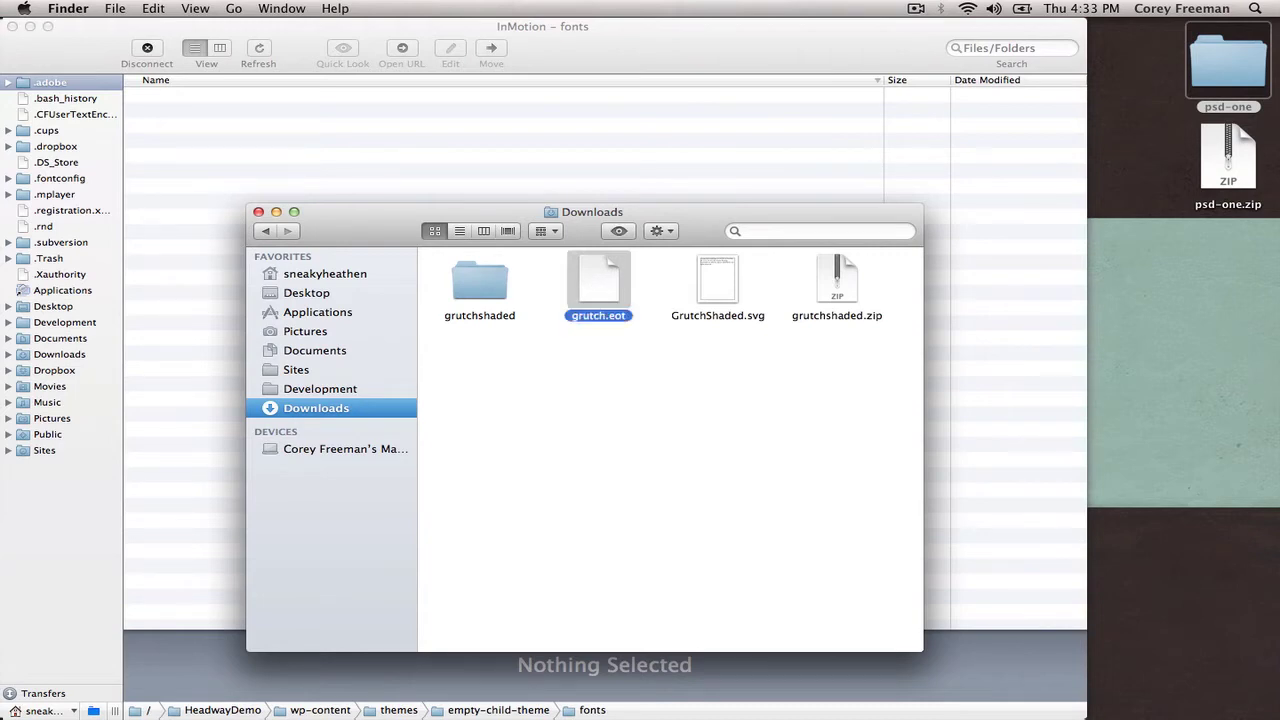
{"action": "left_click_drag", "start_coordinate": [478, 288], "coordinate": [485, 190]}
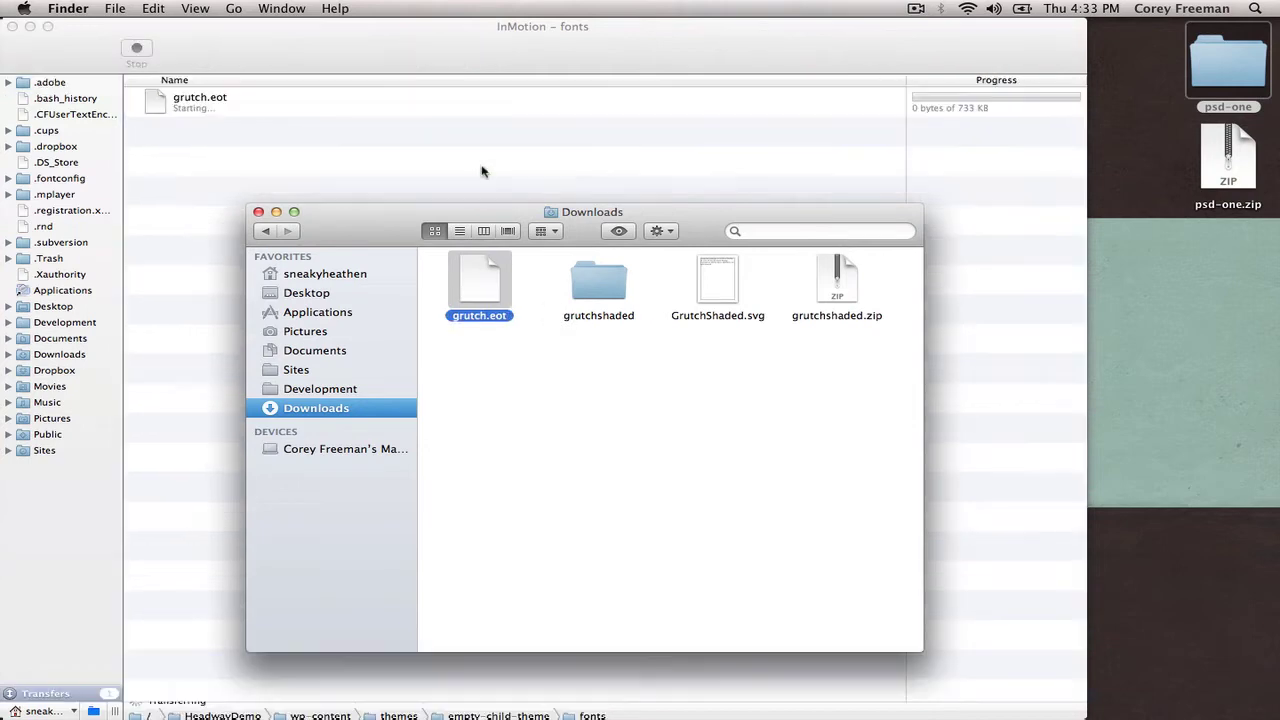
Rename GrutchShaded.svg to grutch.svg and upload it into the fonts folder
{"action": "left_click", "coordinate": [708, 286]}
{"action": "key", "text": "Return"}
{"action": "type", "text": "grutch"}
{"action": "key", "text": "Return"}
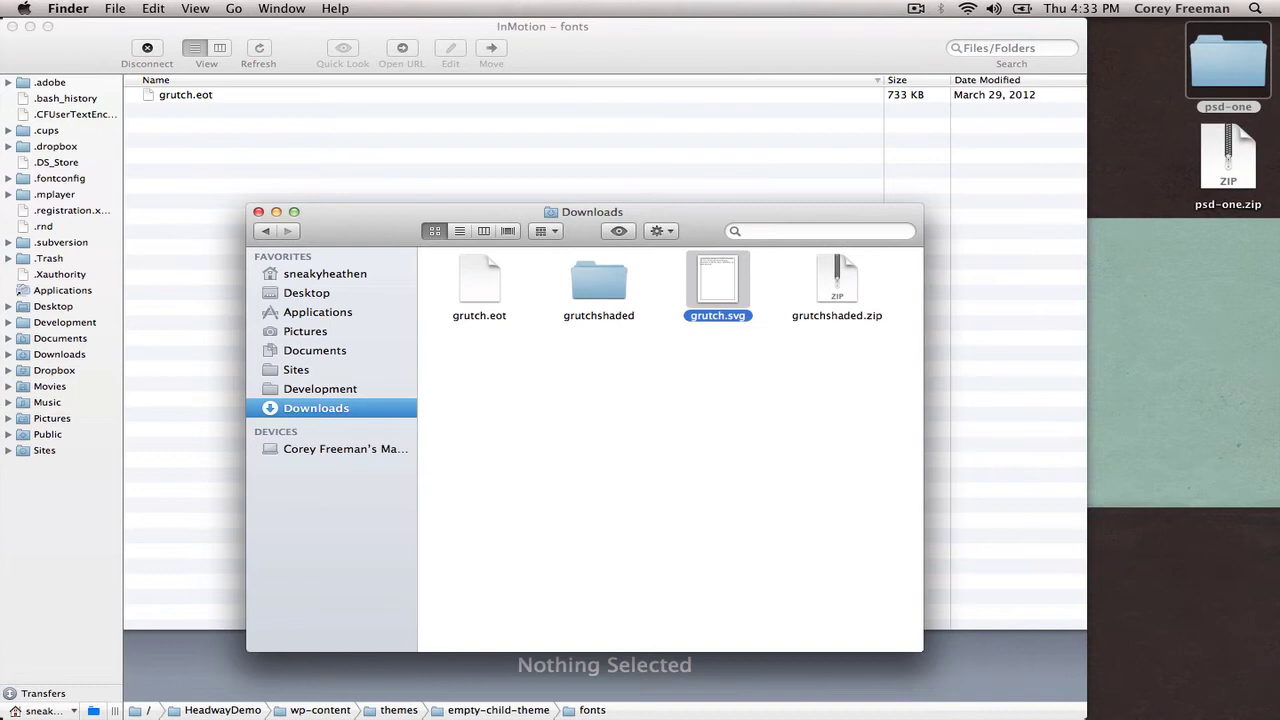
{"action": "left_click_drag", "start_coordinate": [599, 298], "coordinate": [536, 160]}
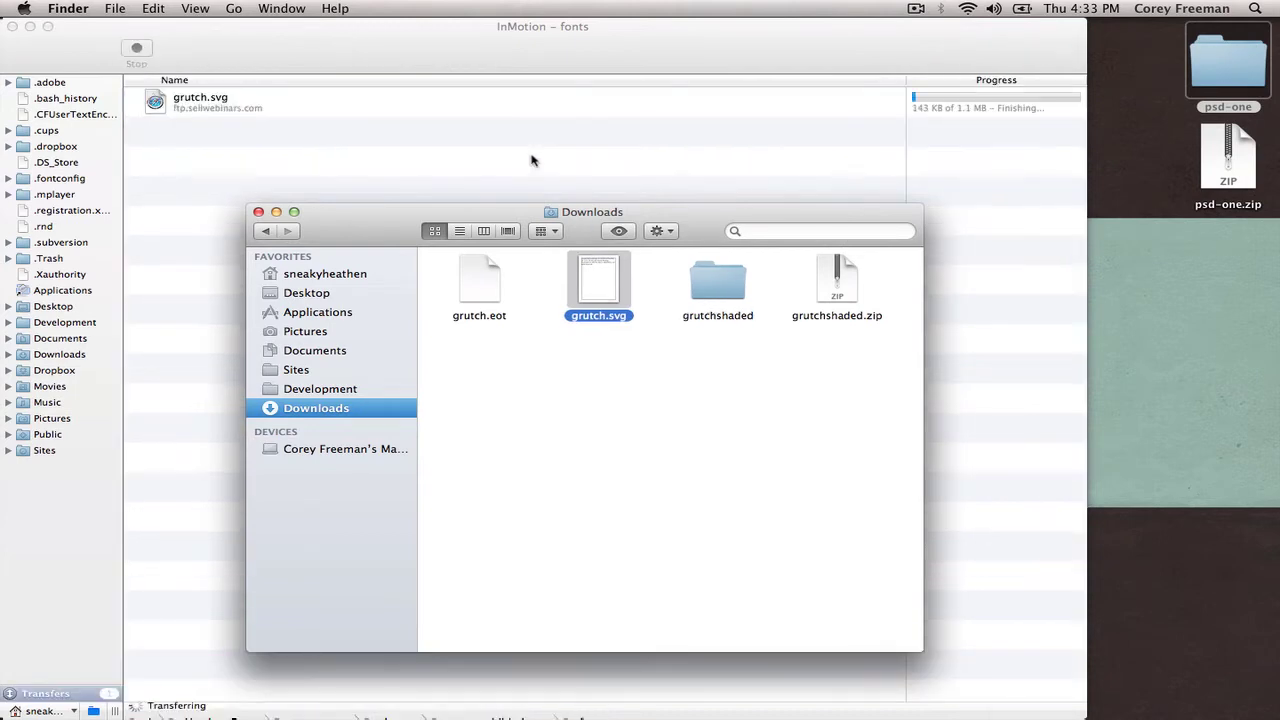
Rename GrutchShaded.ttf to grutch.ttf, upload it, and return to empty-child-theme
{"action": "double_click", "coordinate": [736, 290]}
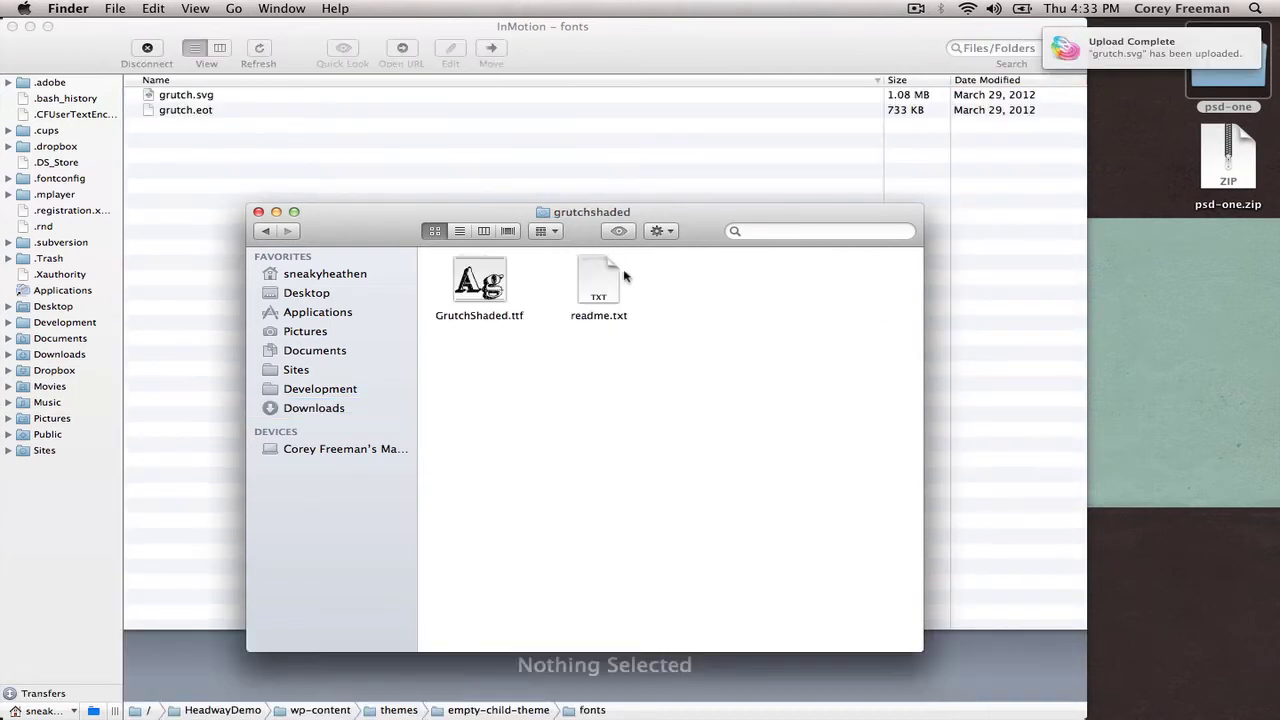
{"action": "left_click", "coordinate": [486, 278]}
{"action": "key", "text": "Return"}
{"action": "type", "text": "grutch"}
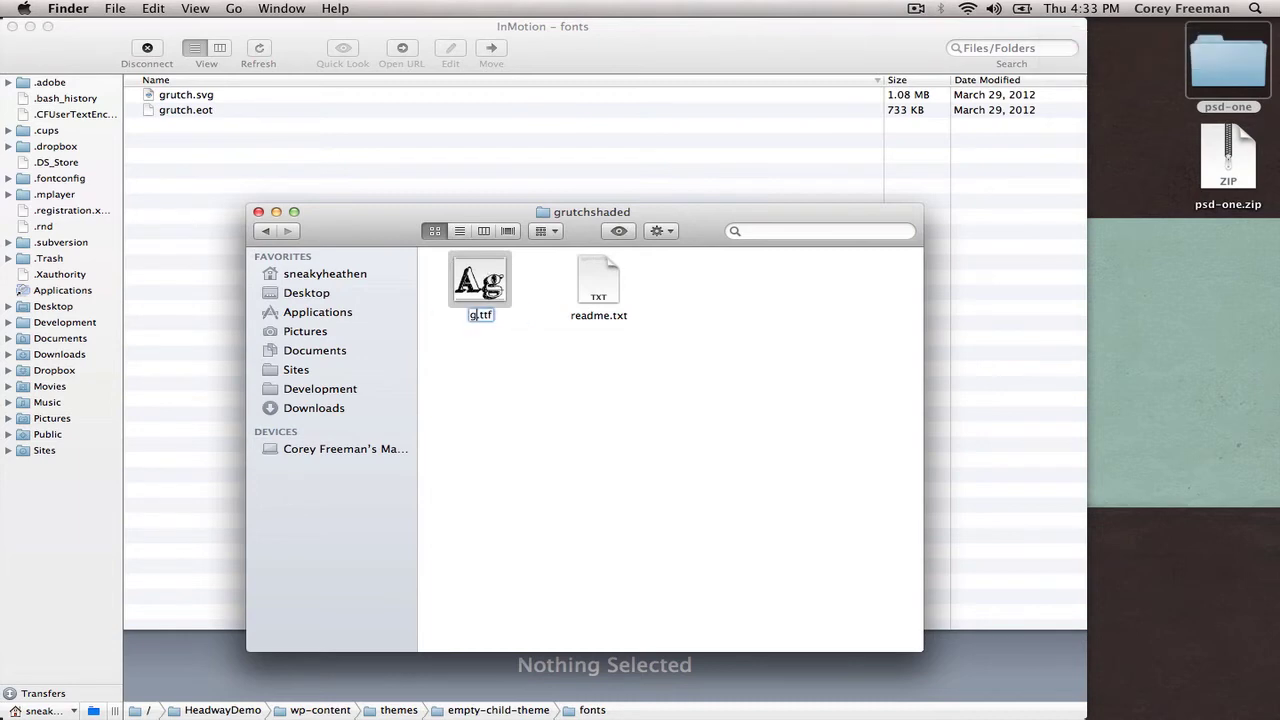
{"action": "key", "text": "Return"}
{"action": "left_click_drag", "start_coordinate": [476, 285], "coordinate": [410, 185]}
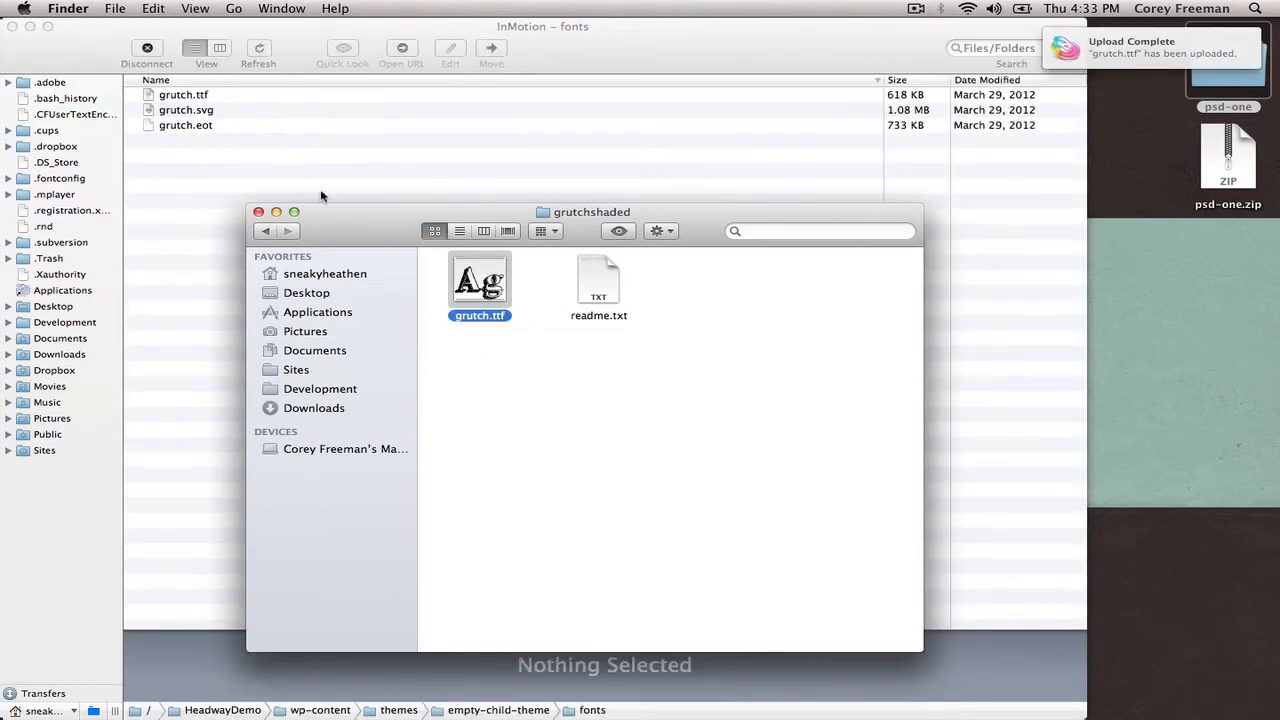
{"action": "left_click", "coordinate": [258, 212]}
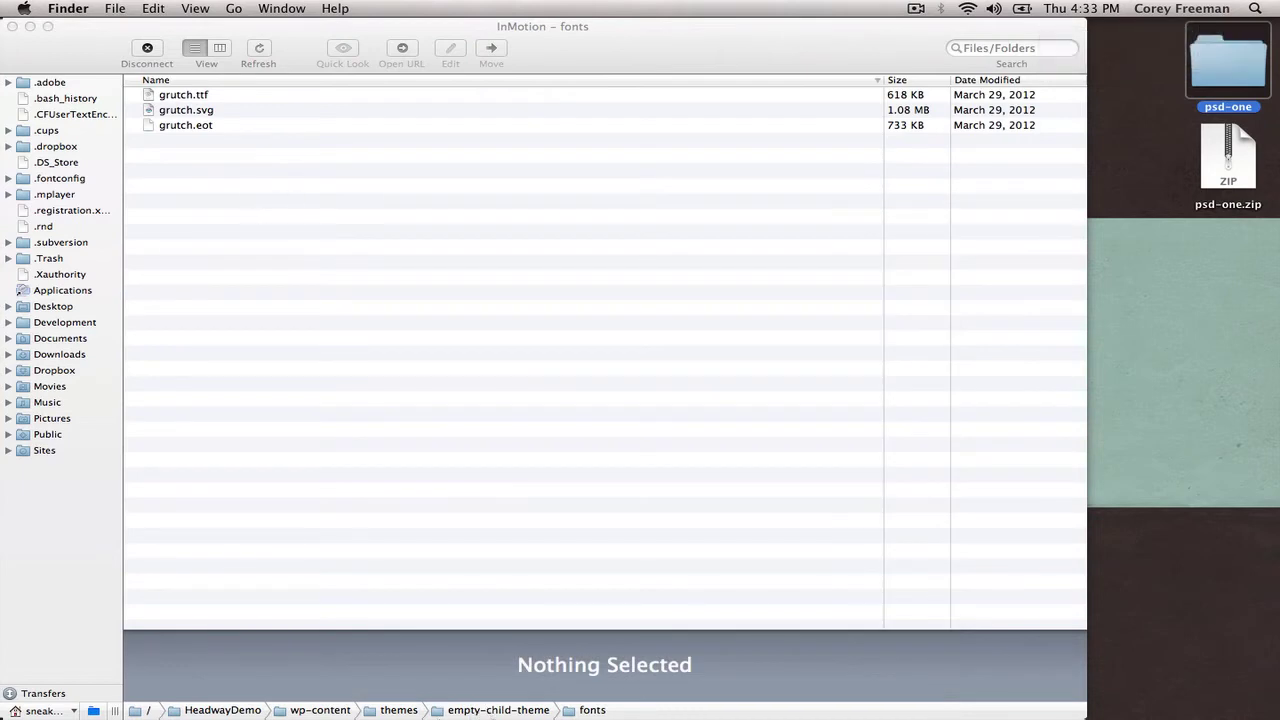
{"action": "left_click", "coordinate": [495, 710]}
{"action": "left_click", "coordinate": [238, 310]}
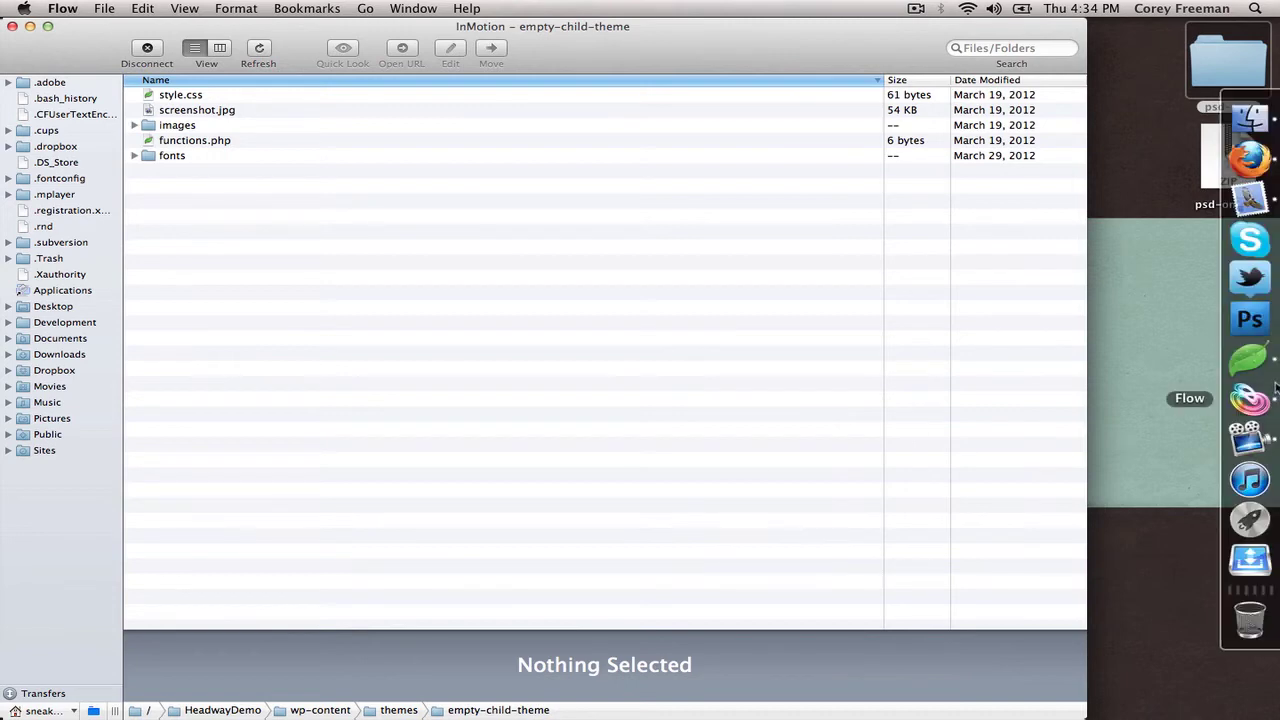
{"action": "left_click", "coordinate": [1248, 355]}
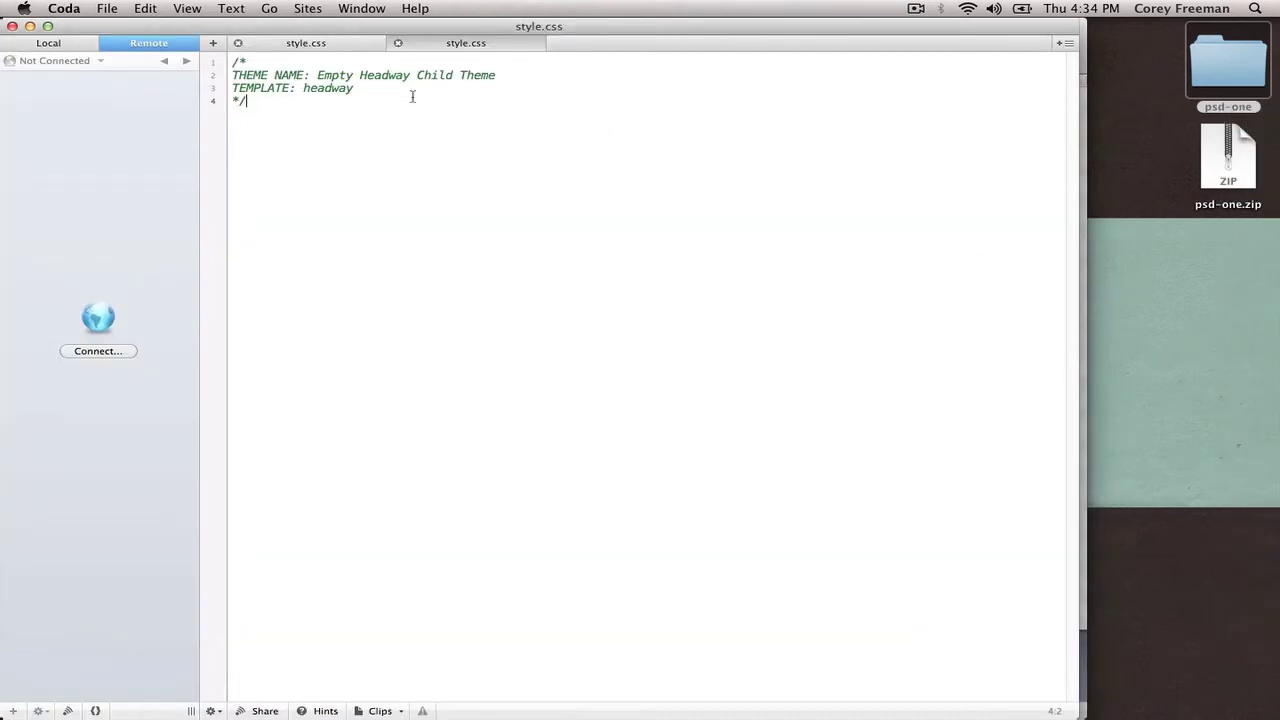
{"action": "key", "text": "super+plus"}
{"action": "key", "text": "super+plus"}
{"action": "key", "text": "super+plus"}
{"action": "key", "text": "super+plus"}
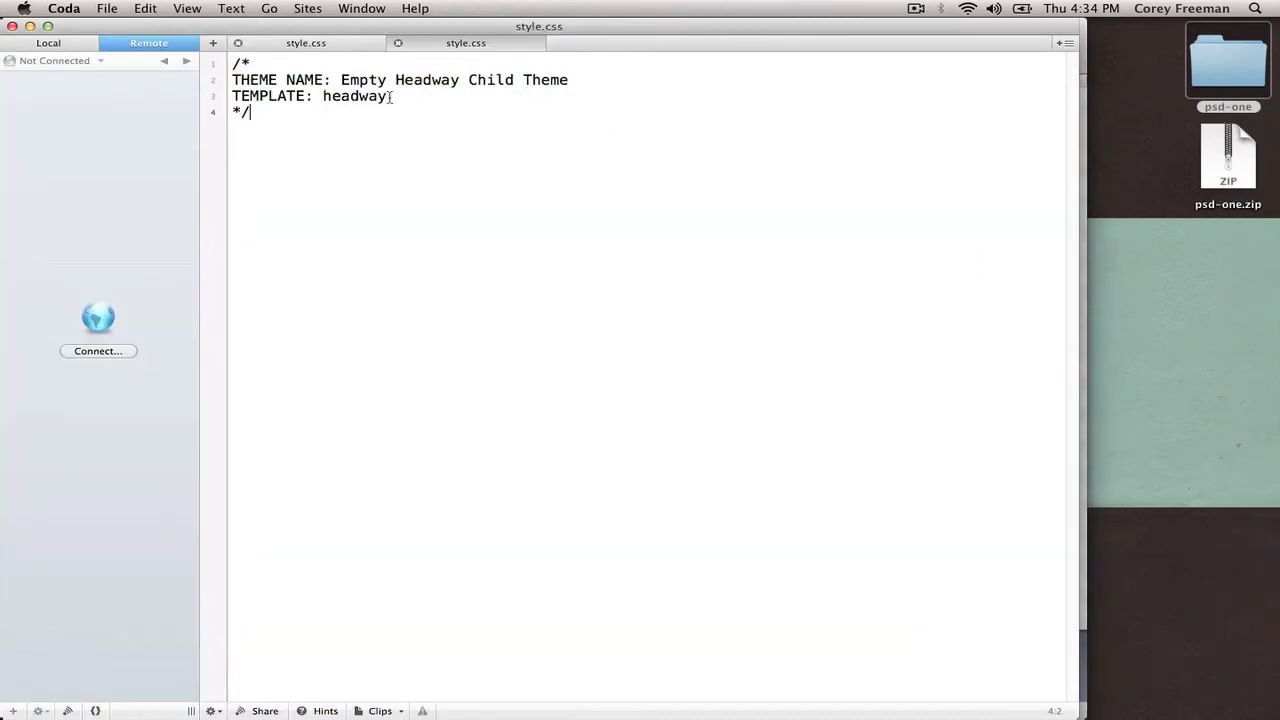
{"action": "left_click", "coordinate": [344, 43]}
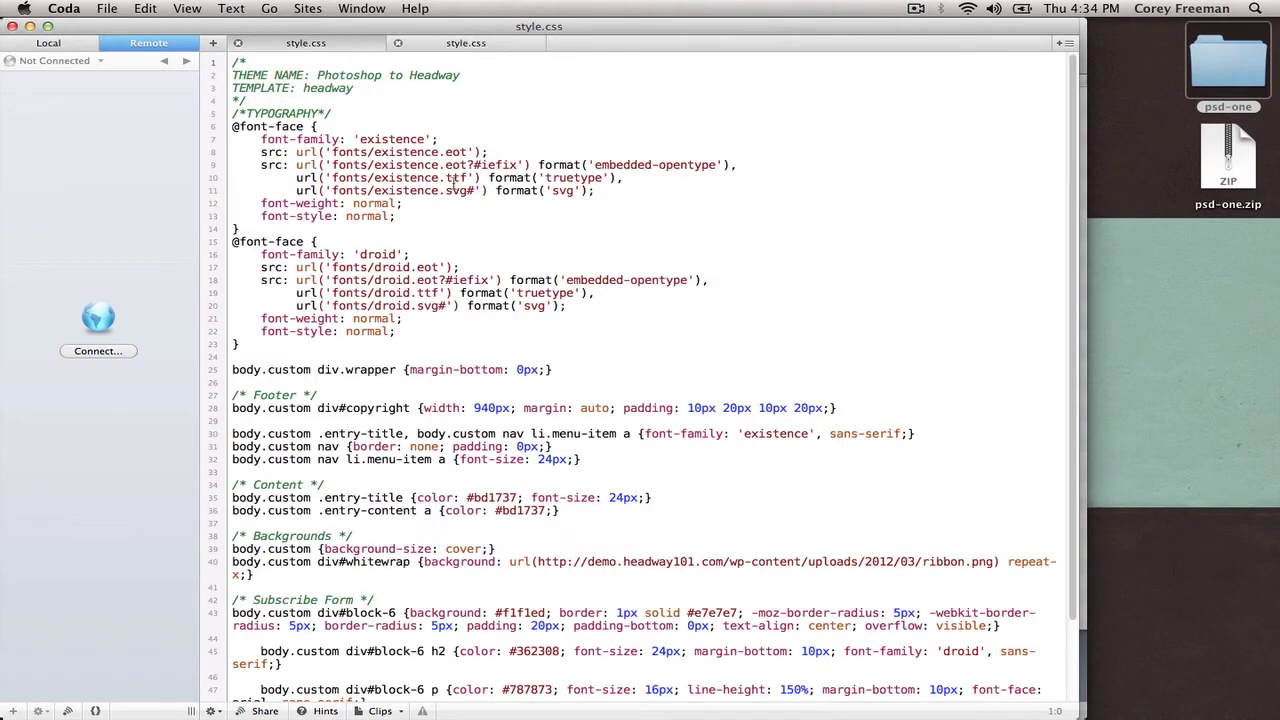
{"action": "left_click_drag", "start_coordinate": [259, 226], "coordinate": [217, 127]}
{"action": "key", "text": "super+c"}
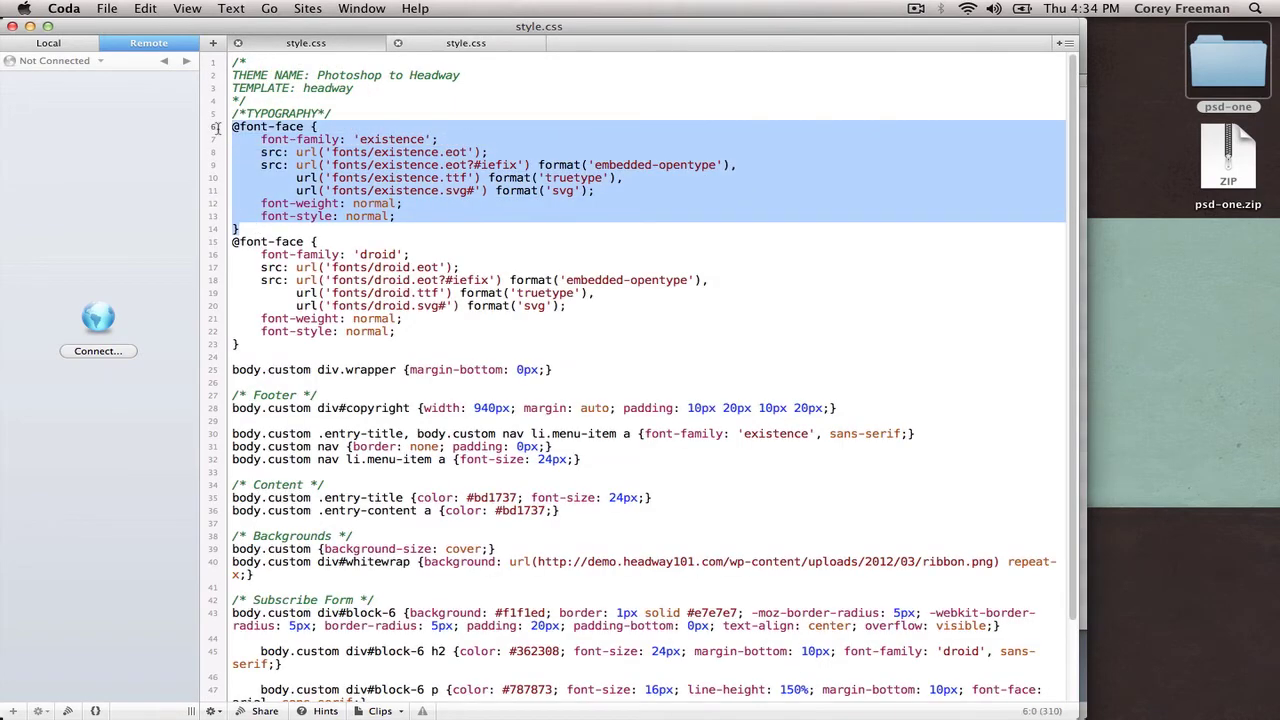
{"action": "left_click", "coordinate": [478, 44]}
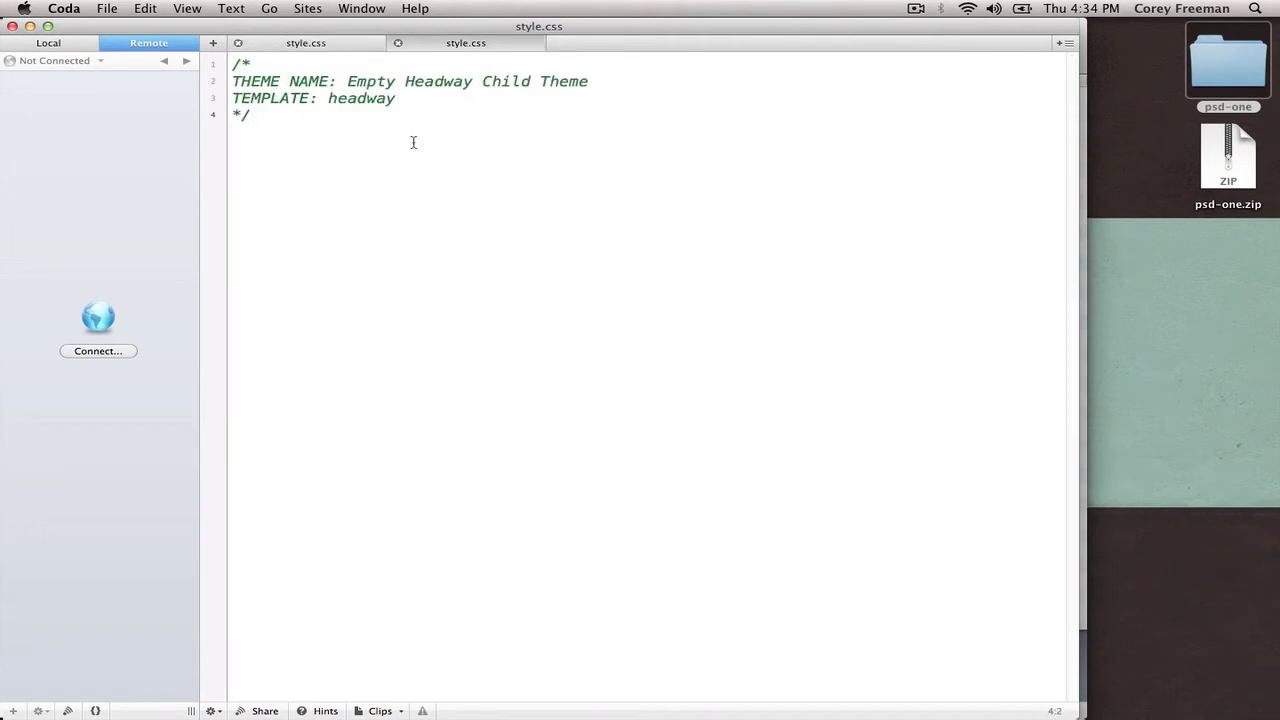
{"action": "key", "text": "super+v"}
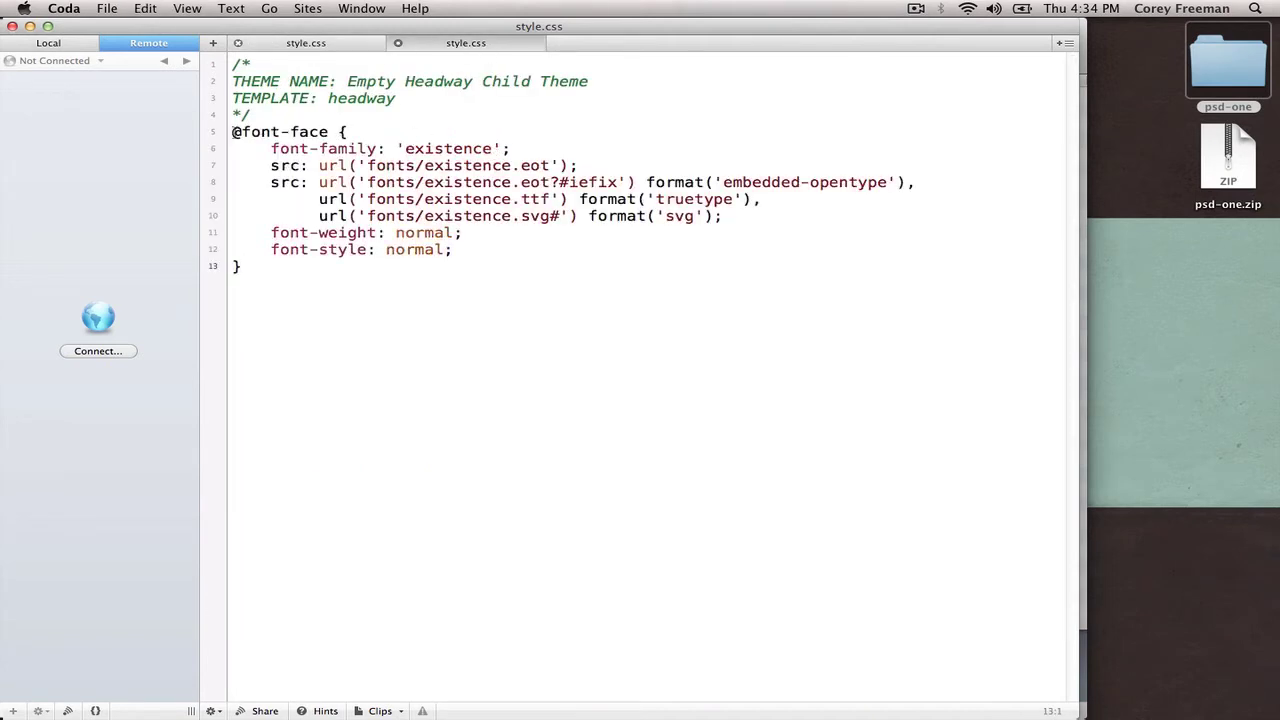
{"action": "double_click", "coordinate": [296, 132]}
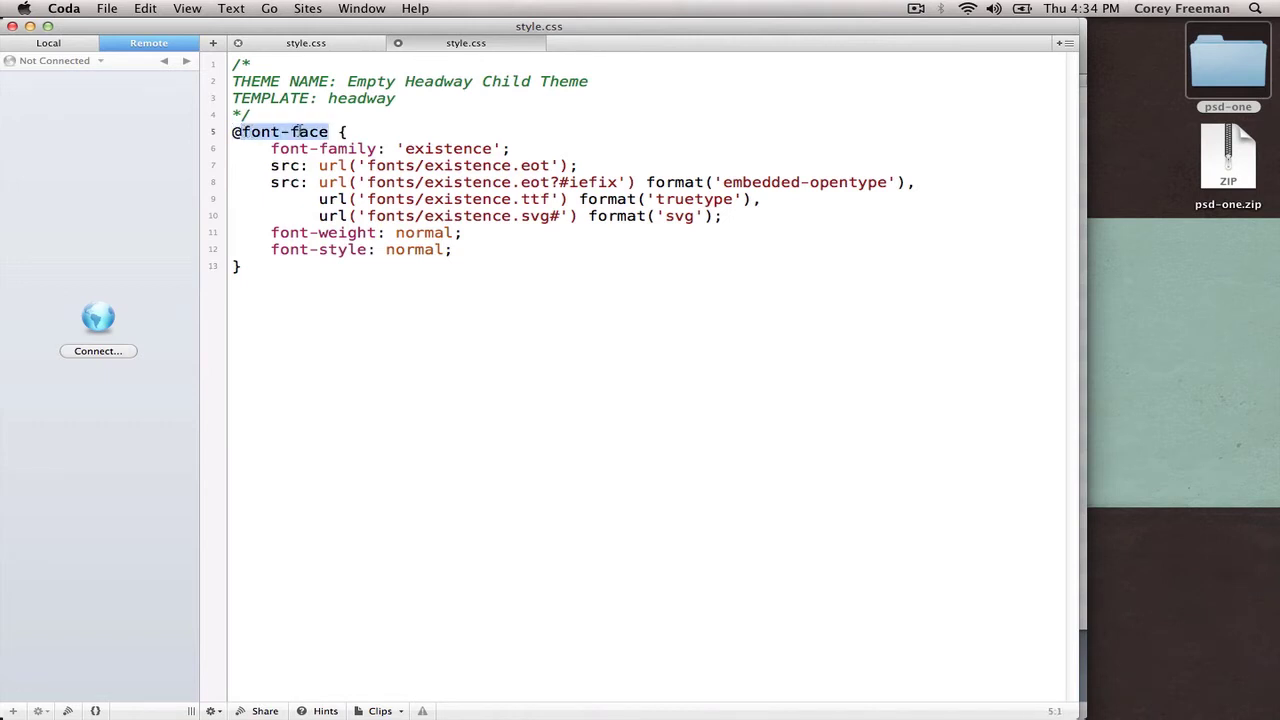
{"action": "left_click_drag", "start_coordinate": [271, 148], "coordinate": [491, 148]}
{"action": "type", "text": "grutch"}
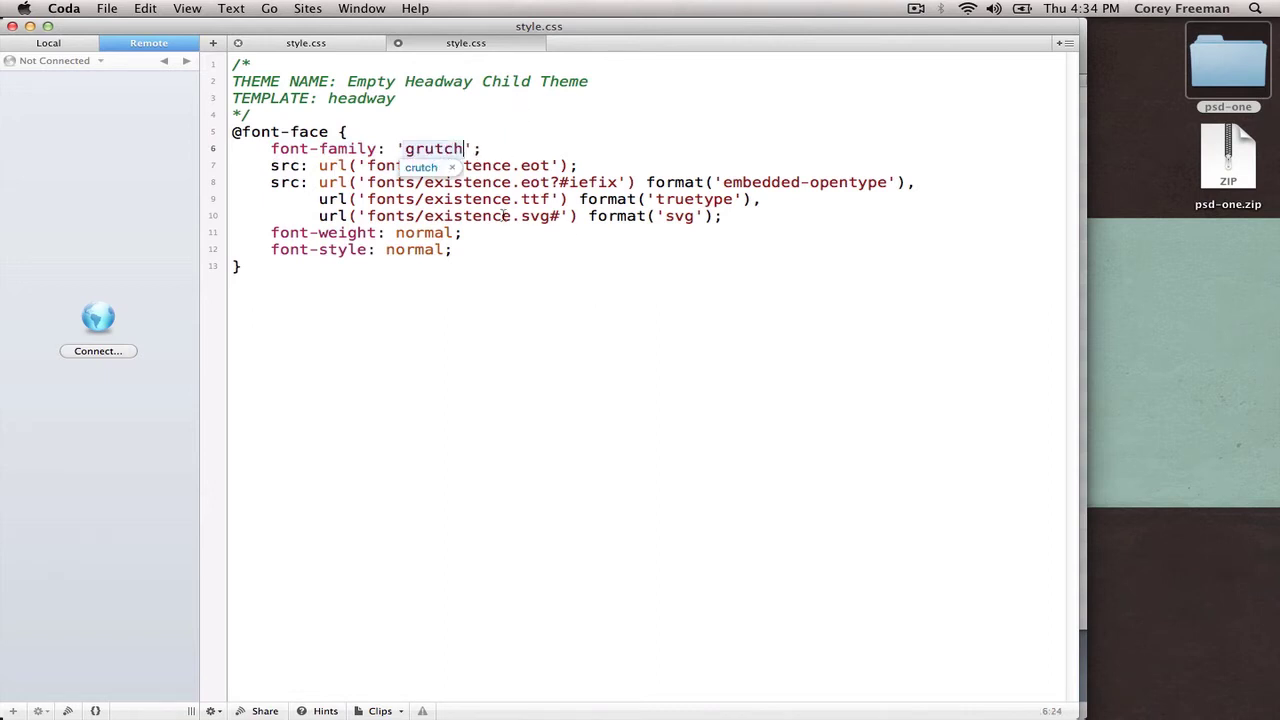
{"action": "key", "text": "Left"}
{"action": "key", "text": "Left"}
{"action": "key", "text": "Left"}
{"action": "key", "text": "Left"}
{"action": "key", "text": "Left"}
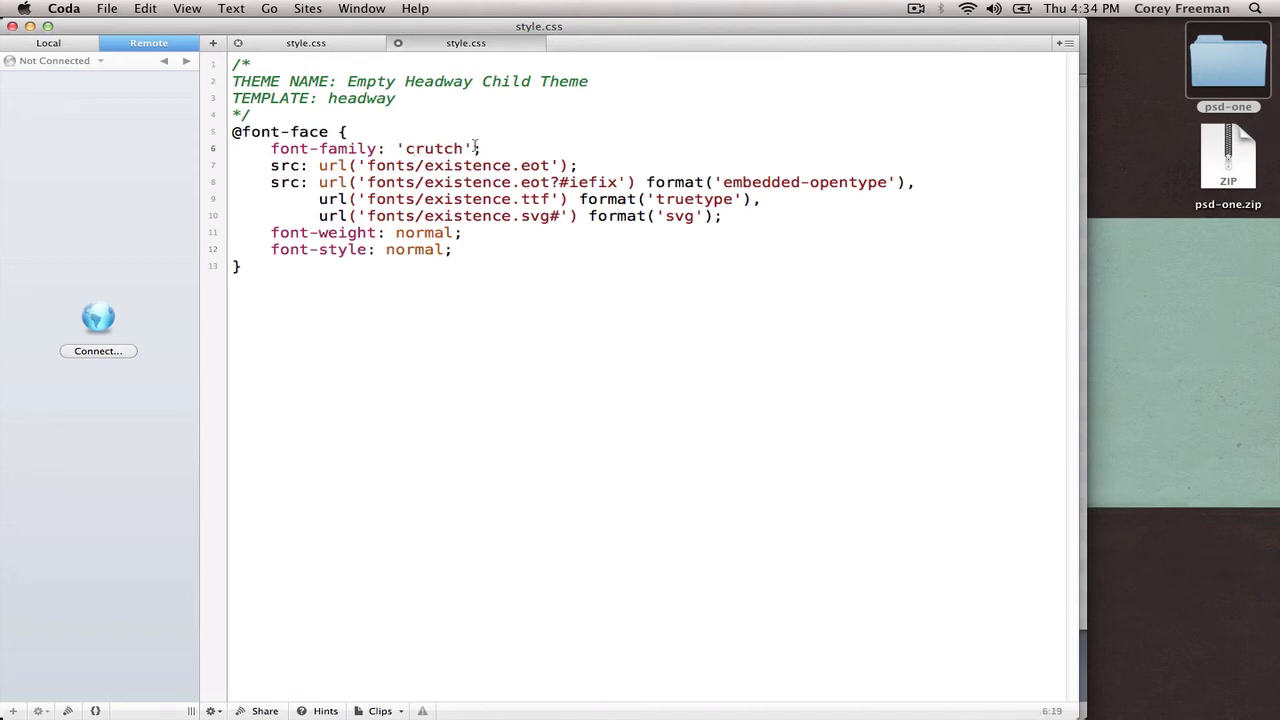
{"action": "key", "text": "BackSpace"}
{"action": "type", "text": "g"}
Point the eot, ttf and svg src paths at fonts/grutch instead of existence
{"action": "left_click_drag", "start_coordinate": [366, 165], "coordinate": [509, 165]}
{"action": "left_click", "coordinate": [463, 165]}
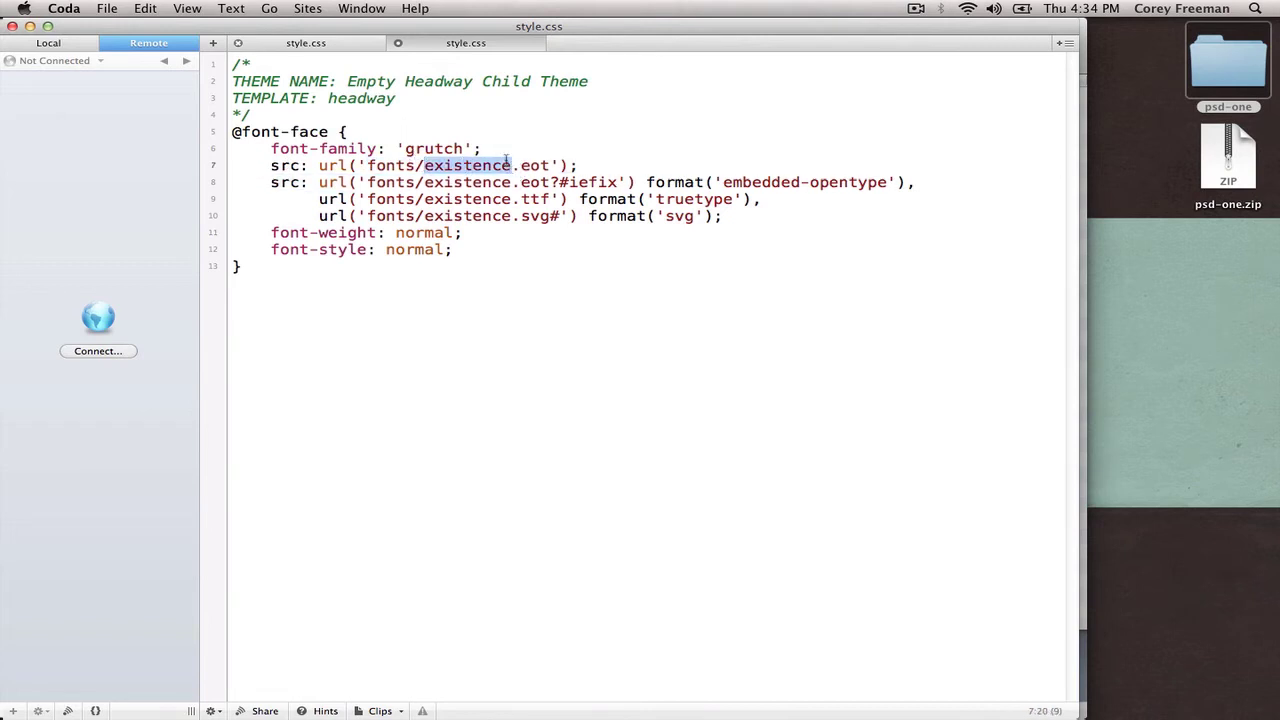
{"action": "type", "text": "grutch"}
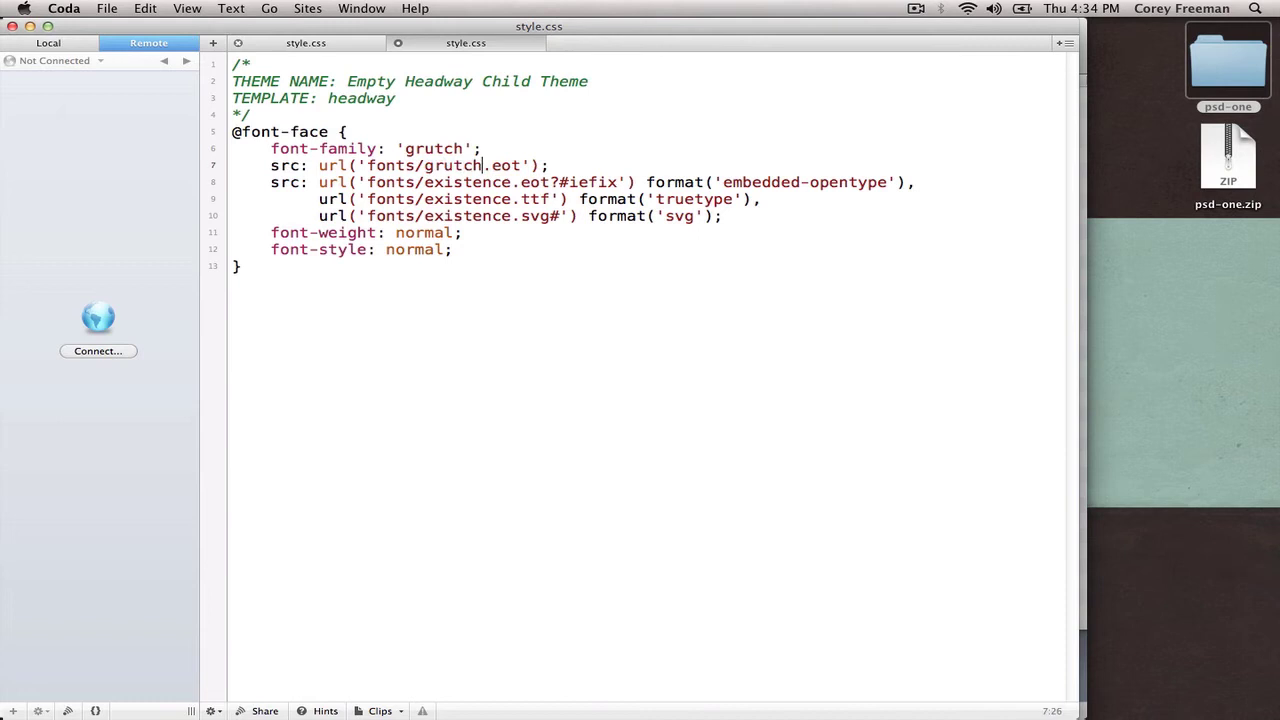
{"action": "key", "text": "BackSpace"}
{"action": "key", "text": "BackSpace"}
{"action": "key", "text": "BackSpace"}
{"action": "key", "text": "BackSpace"}
{"action": "key", "text": "BackSpace"}
{"action": "key", "text": "BackSpace"}
{"action": "key", "text": "BackSpace"}
{"action": "key", "text": "BackSpace"}
{"action": "key", "text": "BackSpace"}
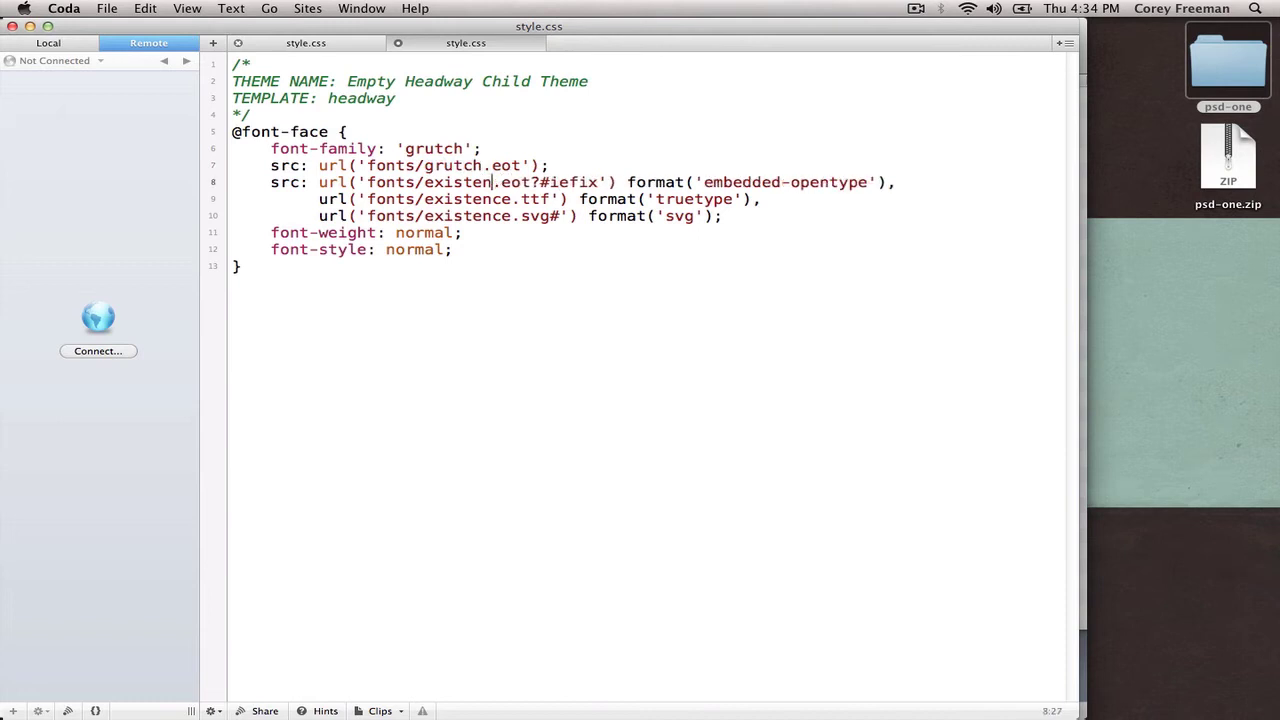
{"action": "type", "text": "grutch"}
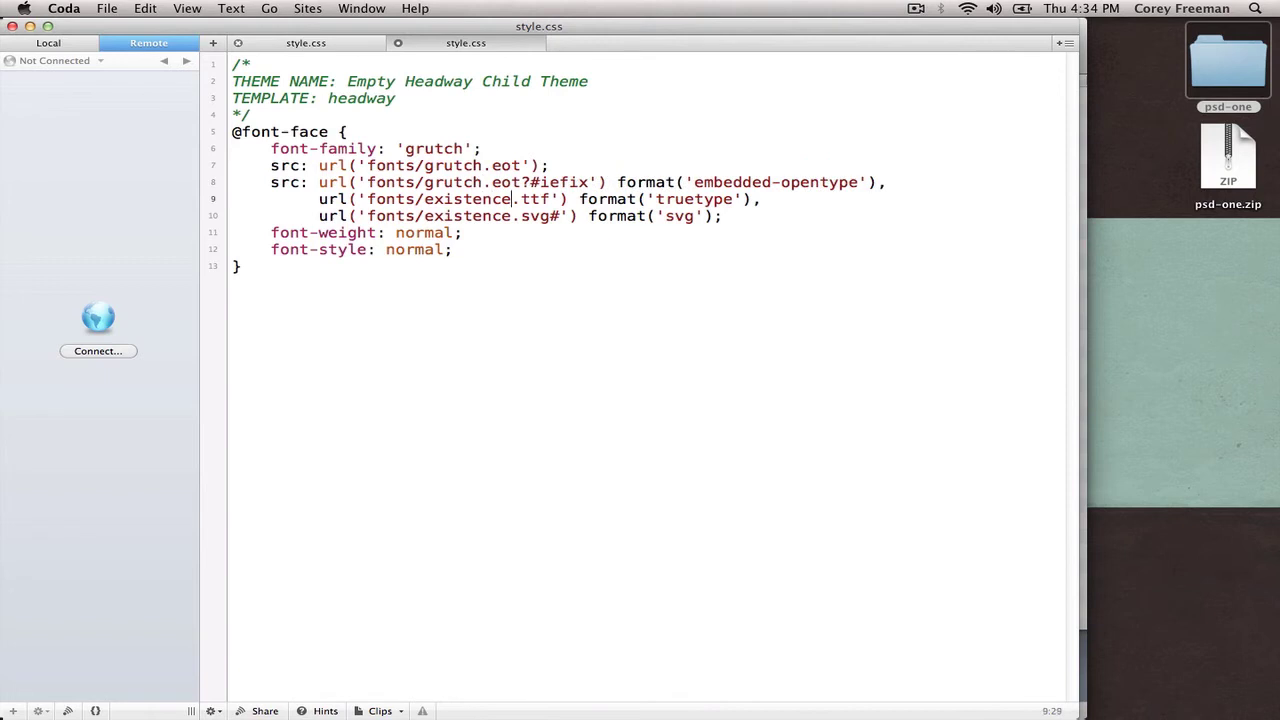
{"action": "key", "text": "BackSpace"}
{"action": "key", "text": "BackSpace"}
{"action": "key", "text": "BackSpace"}
{"action": "key", "text": "BackSpace"}
{"action": "key", "text": "BackSpace"}
{"action": "key", "text": "BackSpace"}
{"action": "key", "text": "BackSpace"}
{"action": "key", "text": "BackSpace"}
{"action": "key", "text": "BackSpace"}
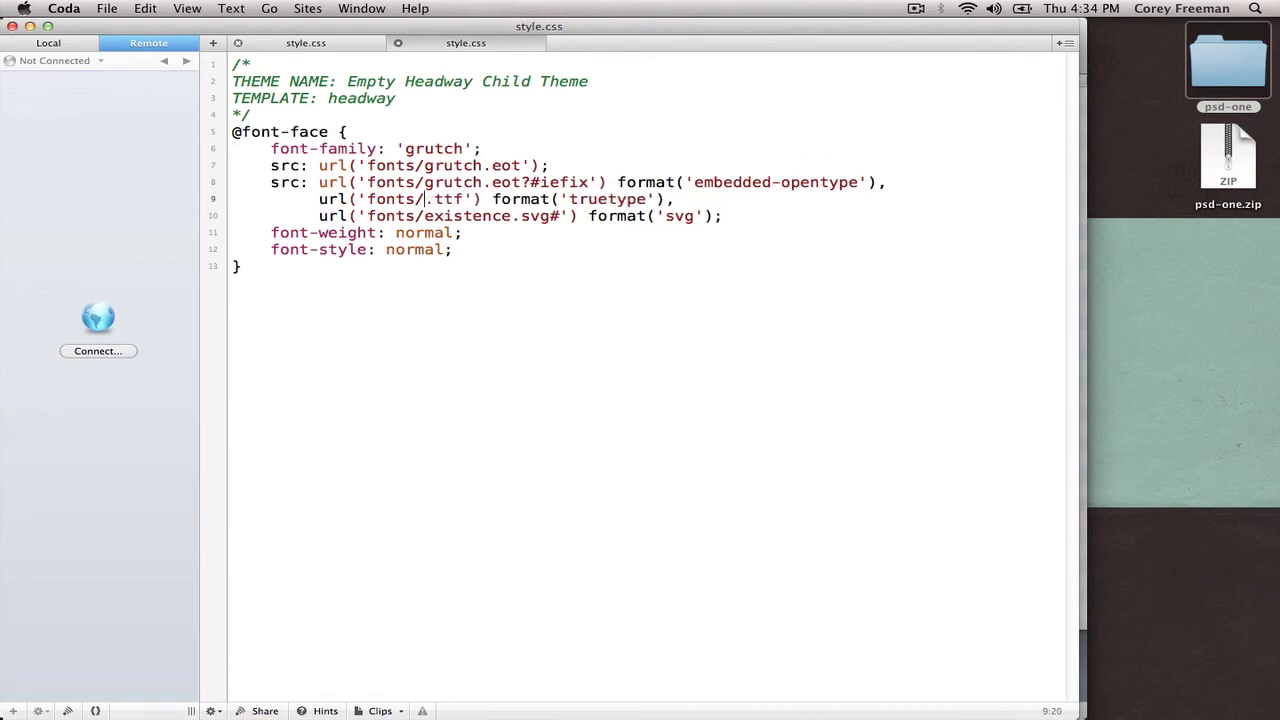
{"action": "type", "text": "grutch"}
{"action": "key", "text": "Down"}
{"action": "key", "text": "Right"}
{"action": "key", "text": "Right"}
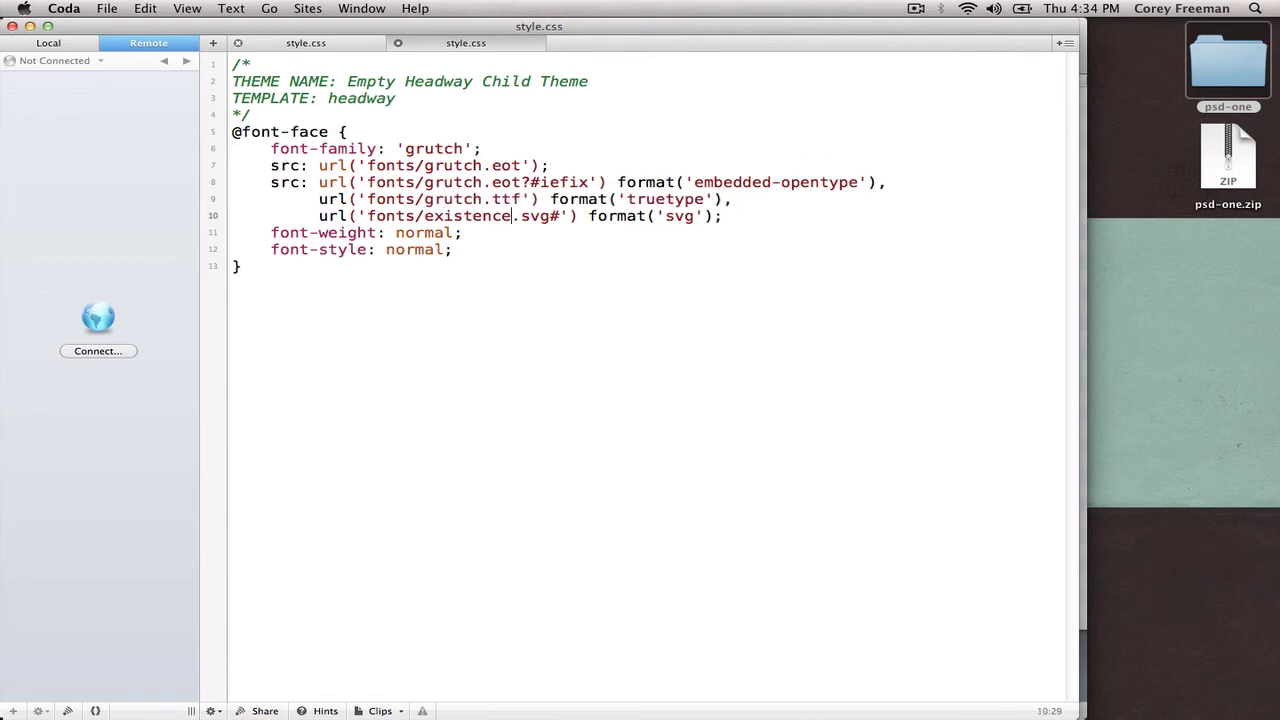
{"action": "key", "text": "BackSpace"}
{"action": "key", "text": "BackSpace"}
{"action": "key", "text": "BackSpace"}
{"action": "key", "text": "BackSpace"}
{"action": "key", "text": "BackSpace"}
{"action": "key", "text": "BackSpace"}
{"action": "key", "text": "BackSpace"}
{"action": "key", "text": "BackSpace"}
{"action": "key", "text": "BackSpace"}
{"action": "type", "text": "gr"}
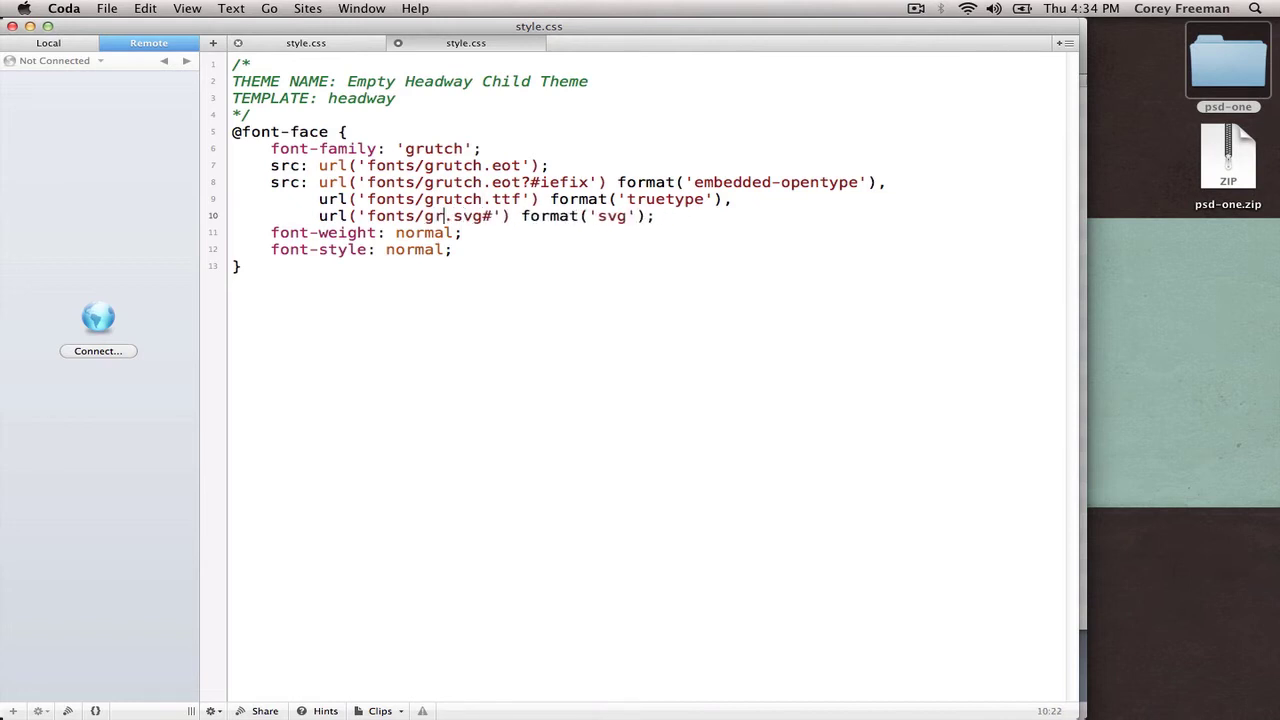
{"action": "type", "text": "utch"}
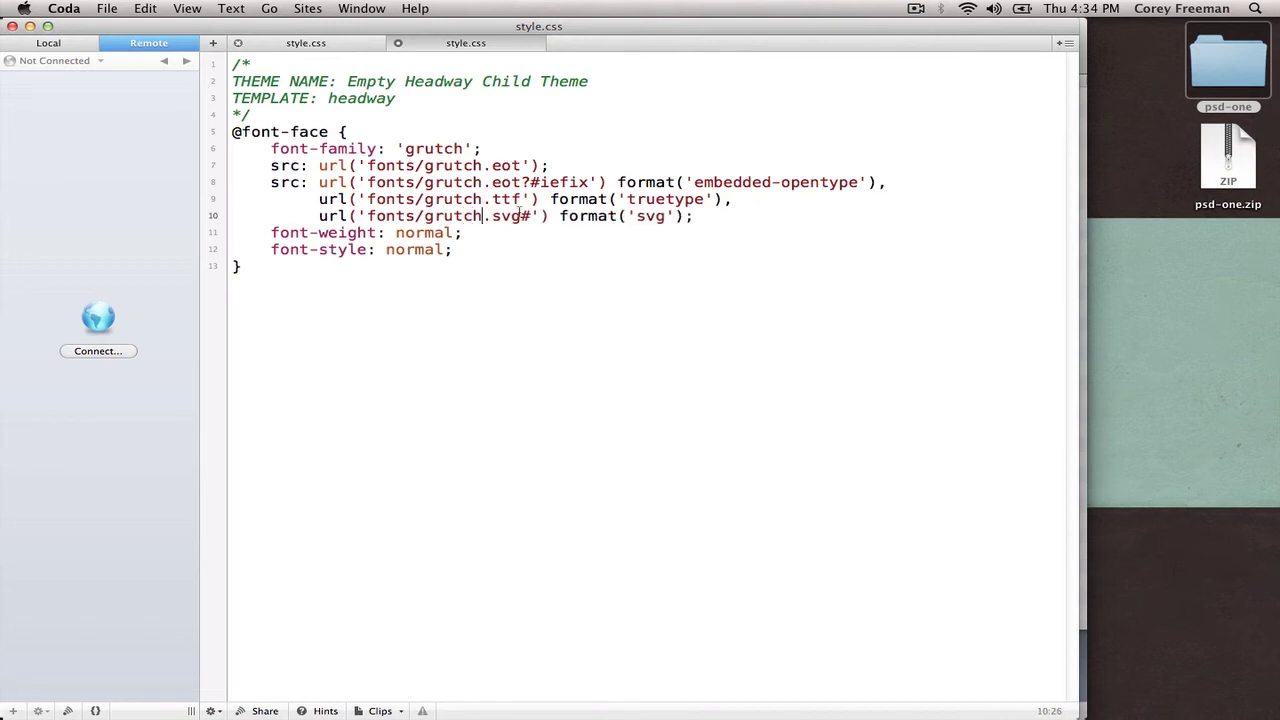
{"action": "left_click", "coordinate": [353, 279]}
{"action": "left_click_drag", "start_coordinate": [358, 281], "coordinate": [250, 123]}
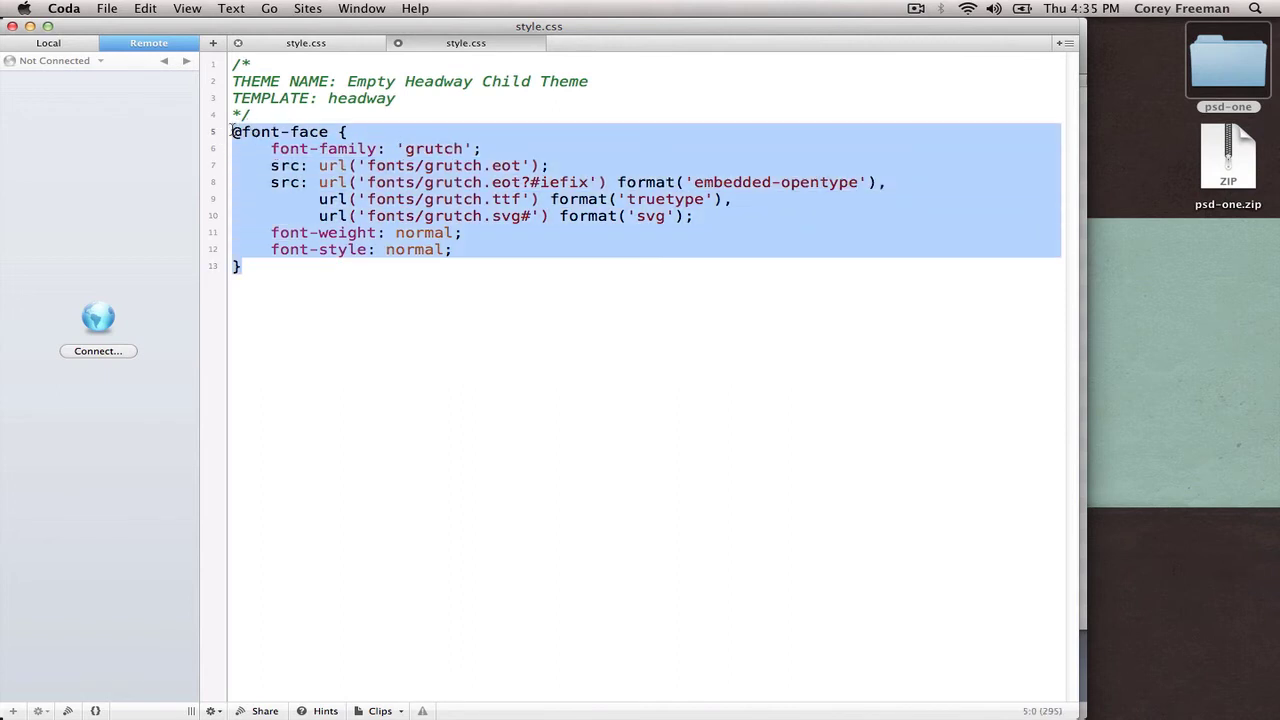
{"action": "key", "text": "Right"}
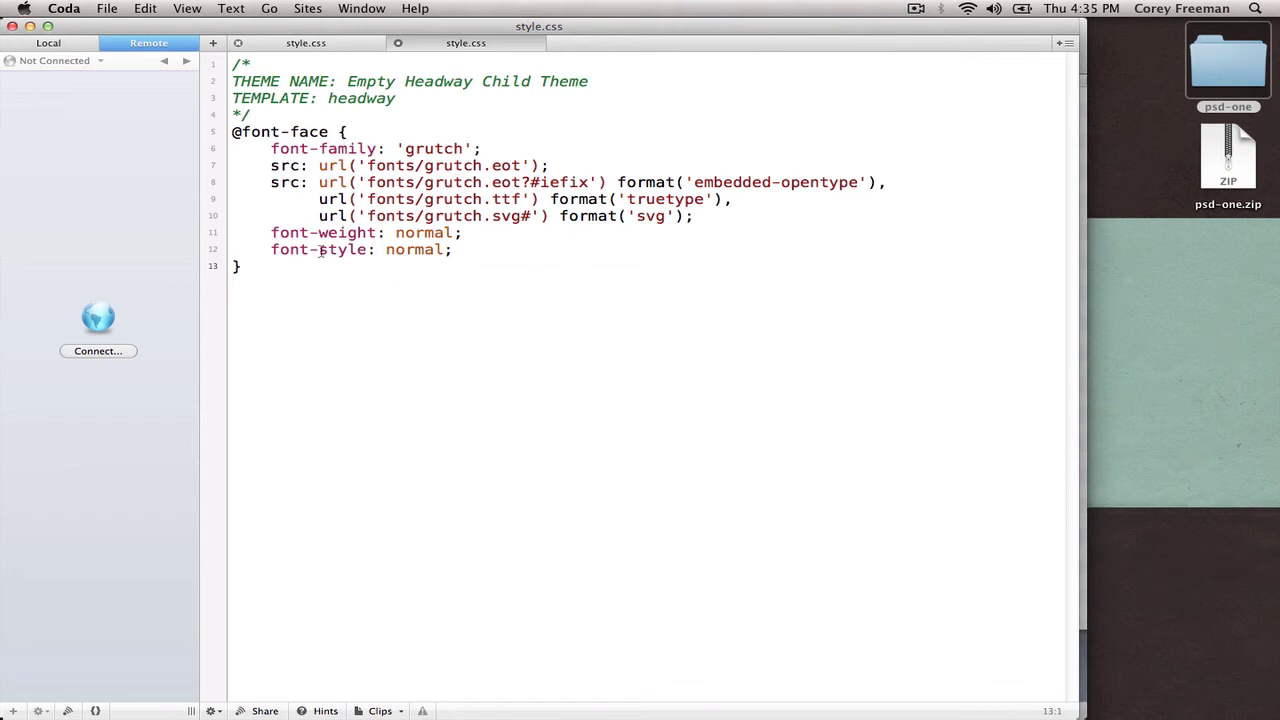
{"action": "key", "text": "super+s"}
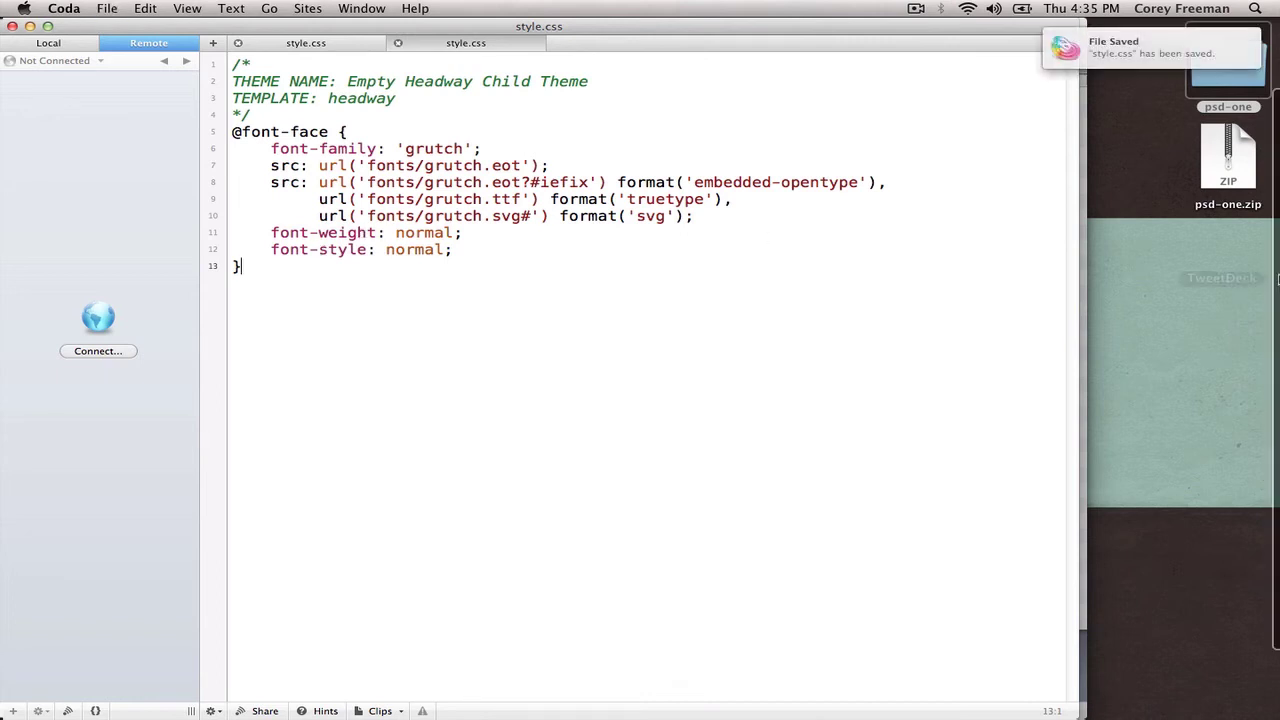
Glance at the Headway demo page in Firefox, then return to style.css in Coda
{"action": "mouse_move", "coordinate": [1276, 240]}
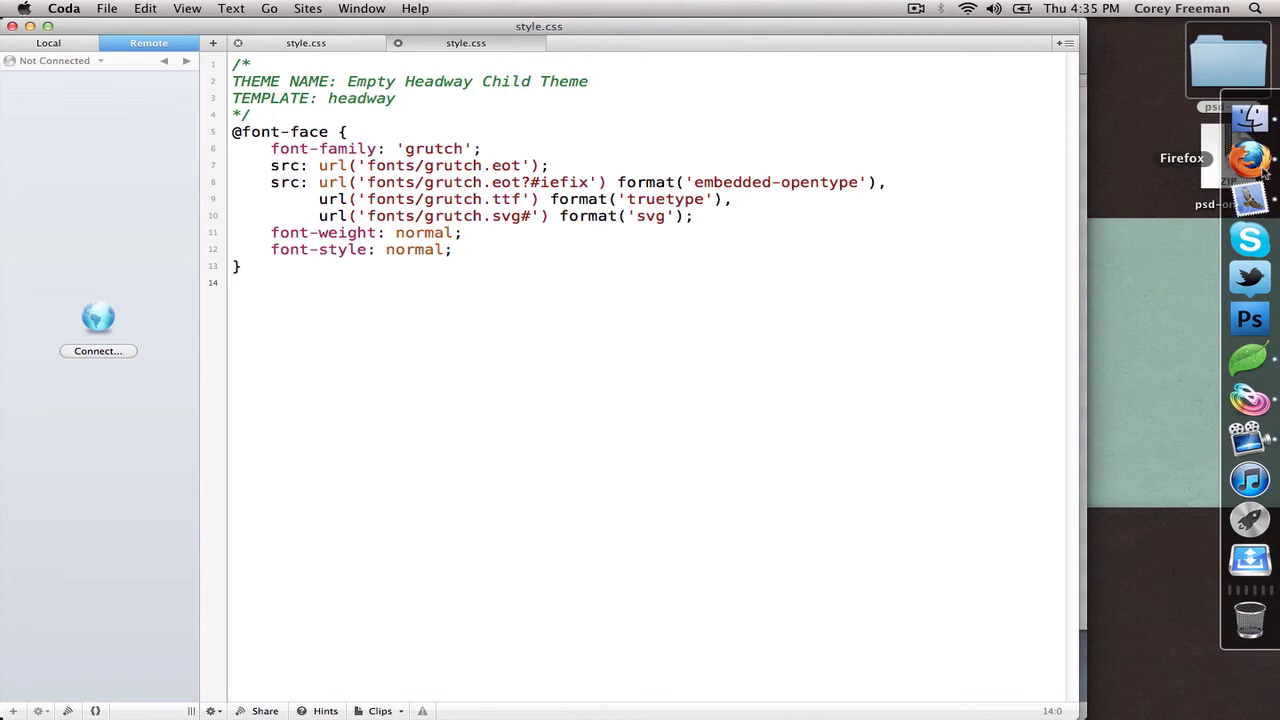
{"action": "left_click", "coordinate": [1262, 170]}
{"action": "left_click", "coordinate": [314, 46]}
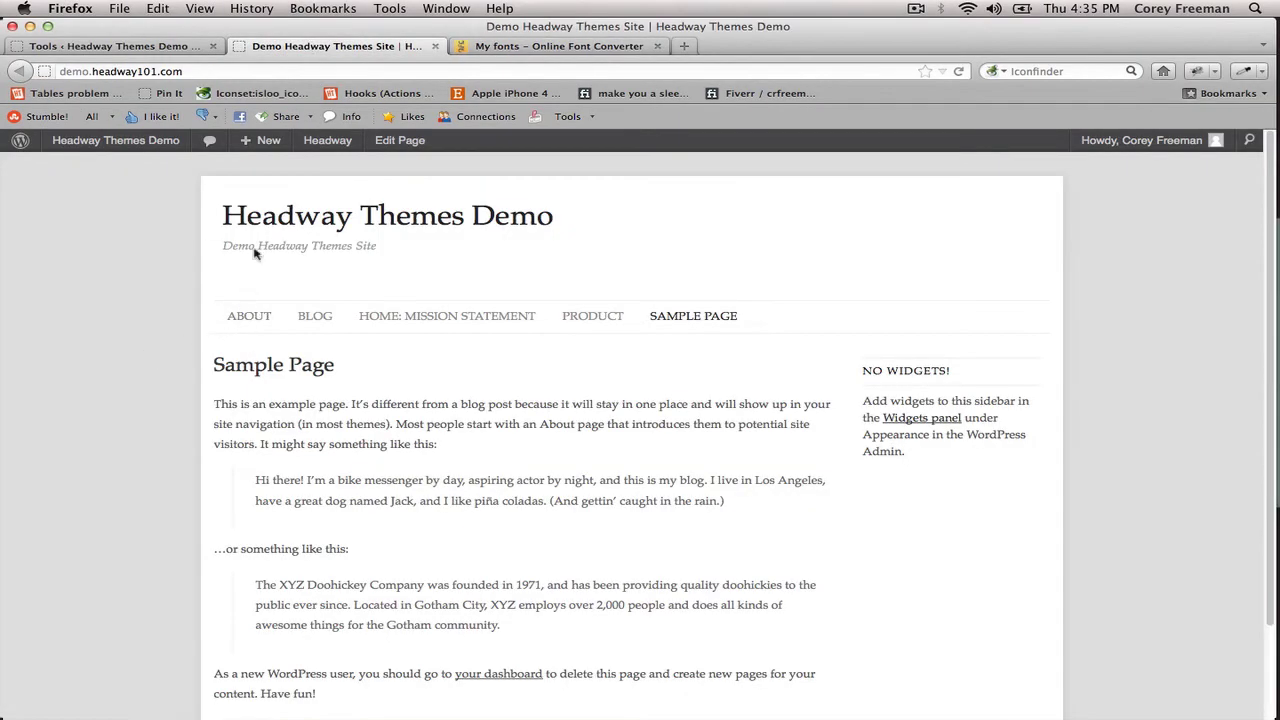
{"action": "mouse_move", "coordinate": [1266, 249]}
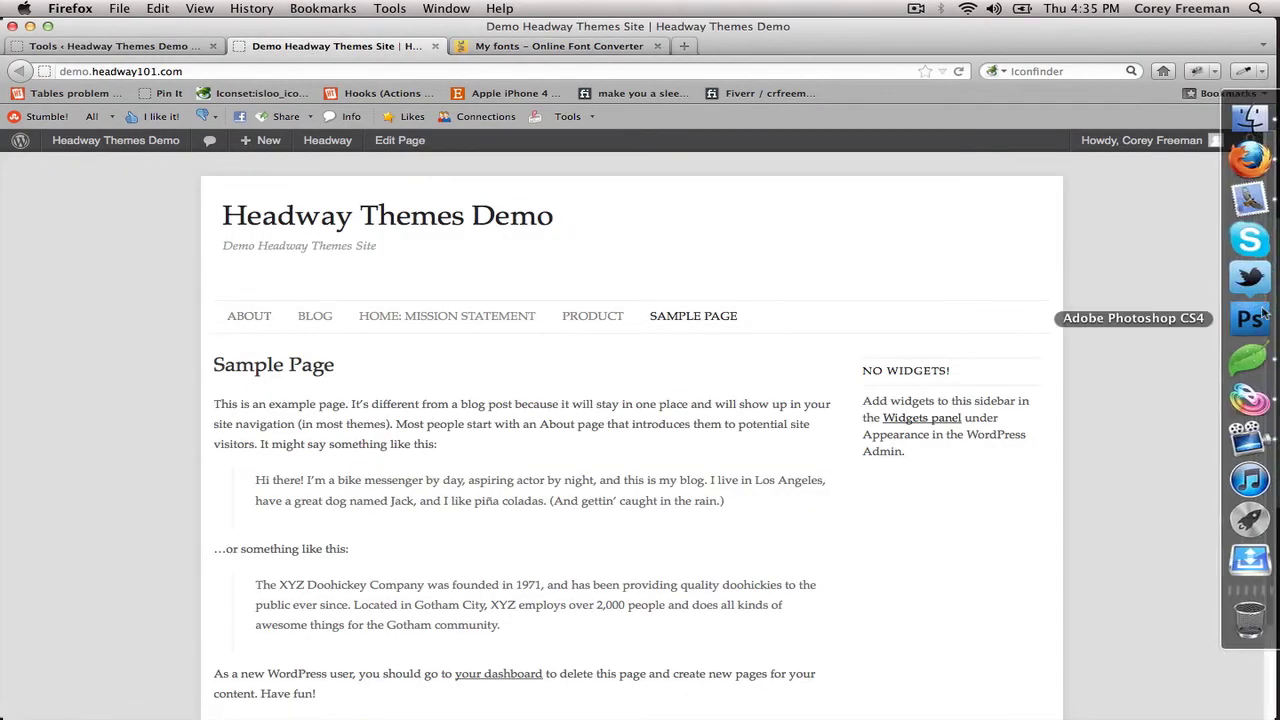
{"action": "left_click", "coordinate": [1250, 358]}
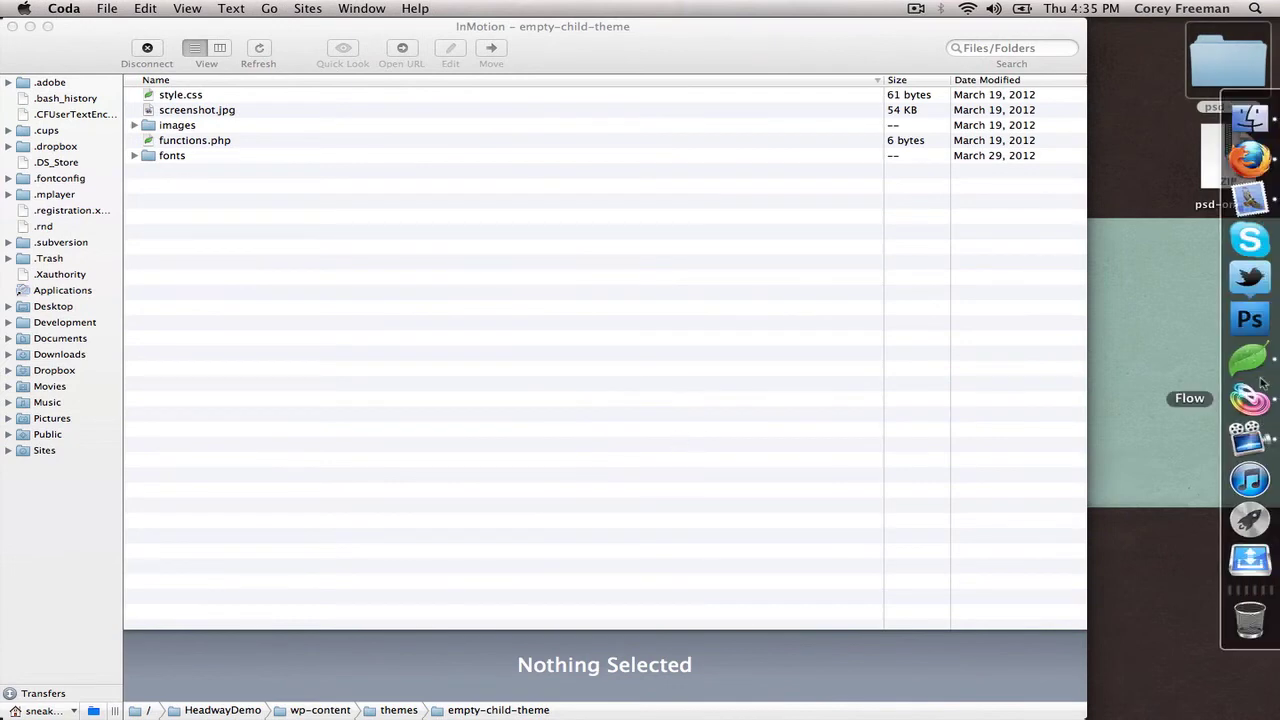
{"action": "left_click", "coordinate": [1250, 358]}
Add 'body.custom .entry-title {font-family: 'gructh', sans-serif;', save, and reload the demo page
{"action": "type", "text": "body"}
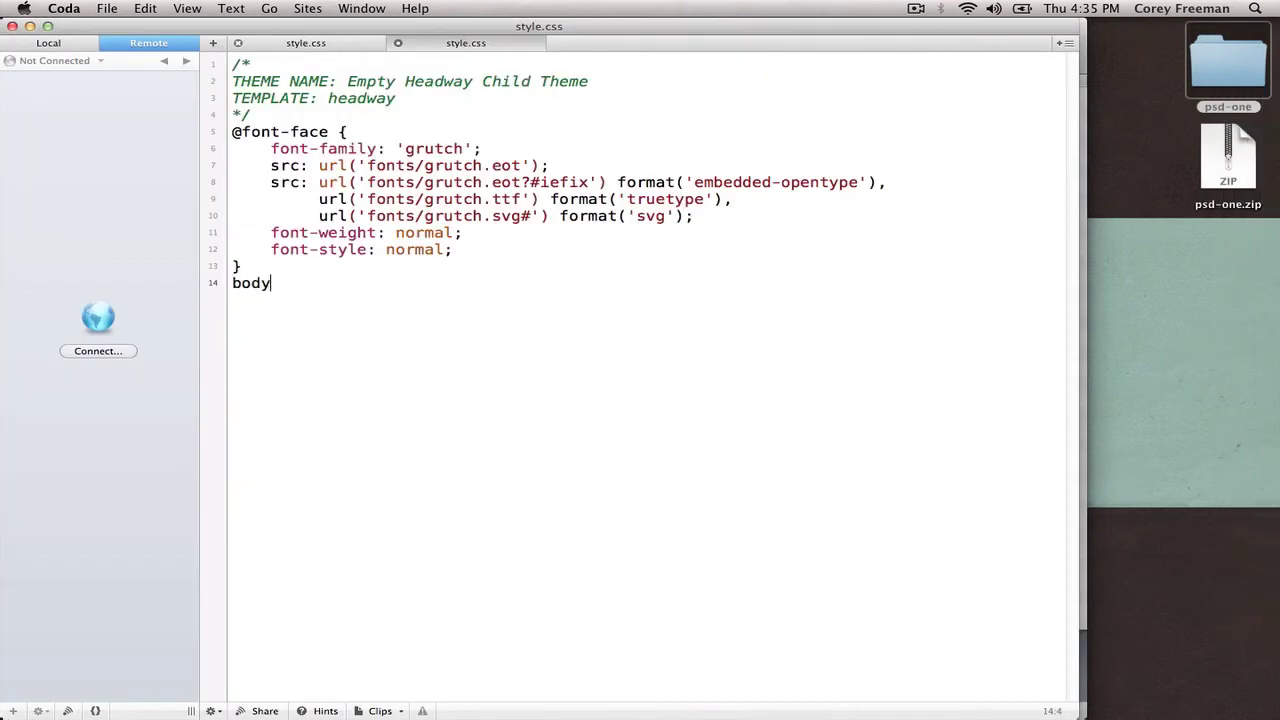
{"action": "type", "text": ".custom .entry-ti"}
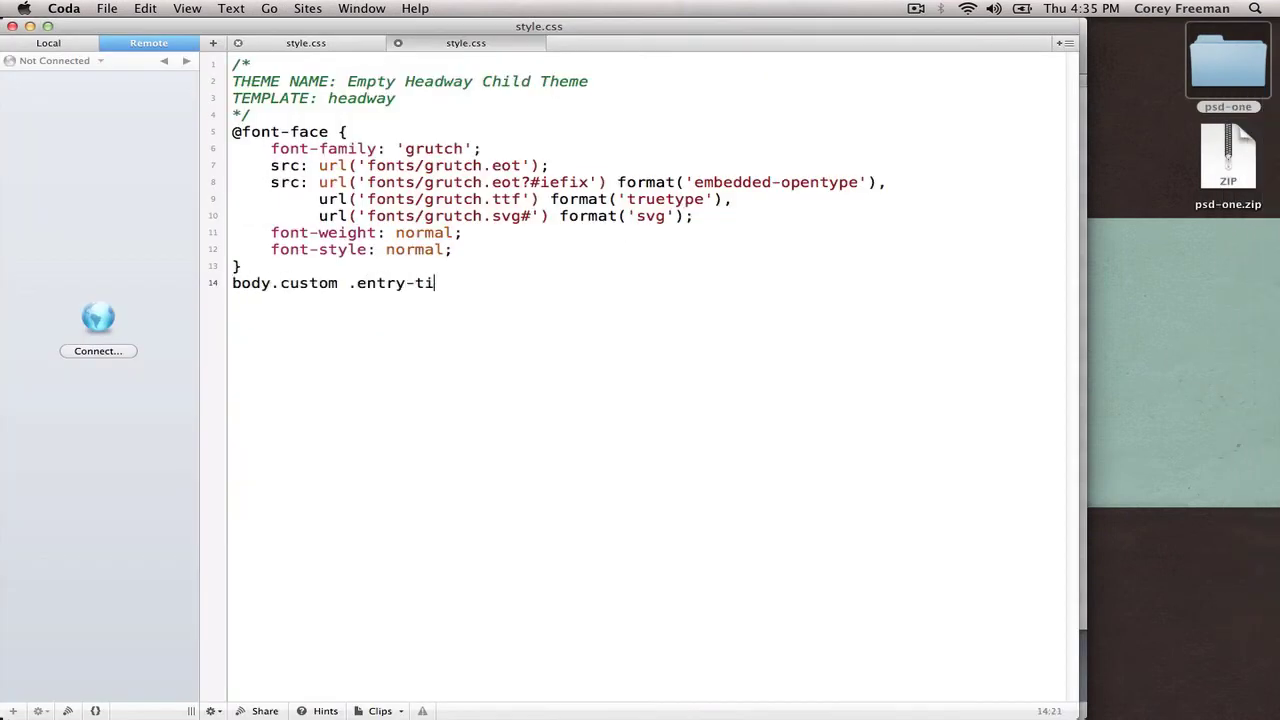
{"action": "type", "text": "tle {font-family: '"}
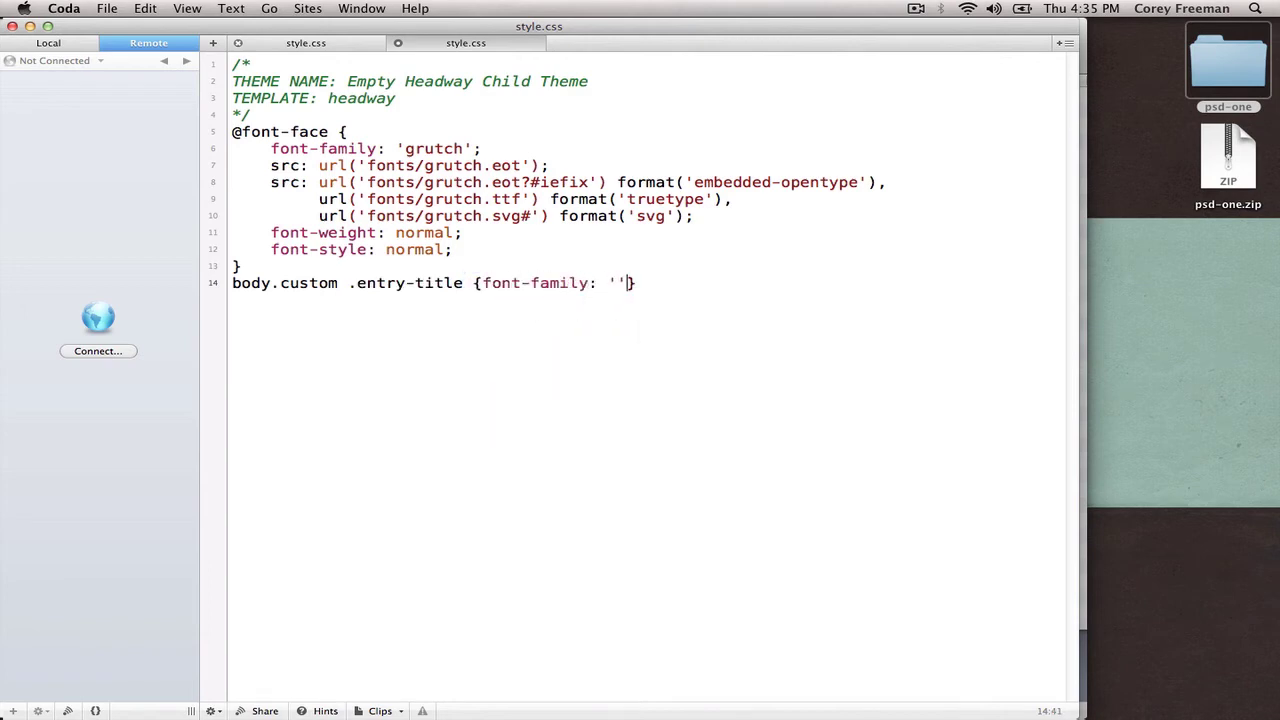
{"action": "type", "text": "gructh', sans-serif;"}
{"action": "key", "text": "cmd+s"}
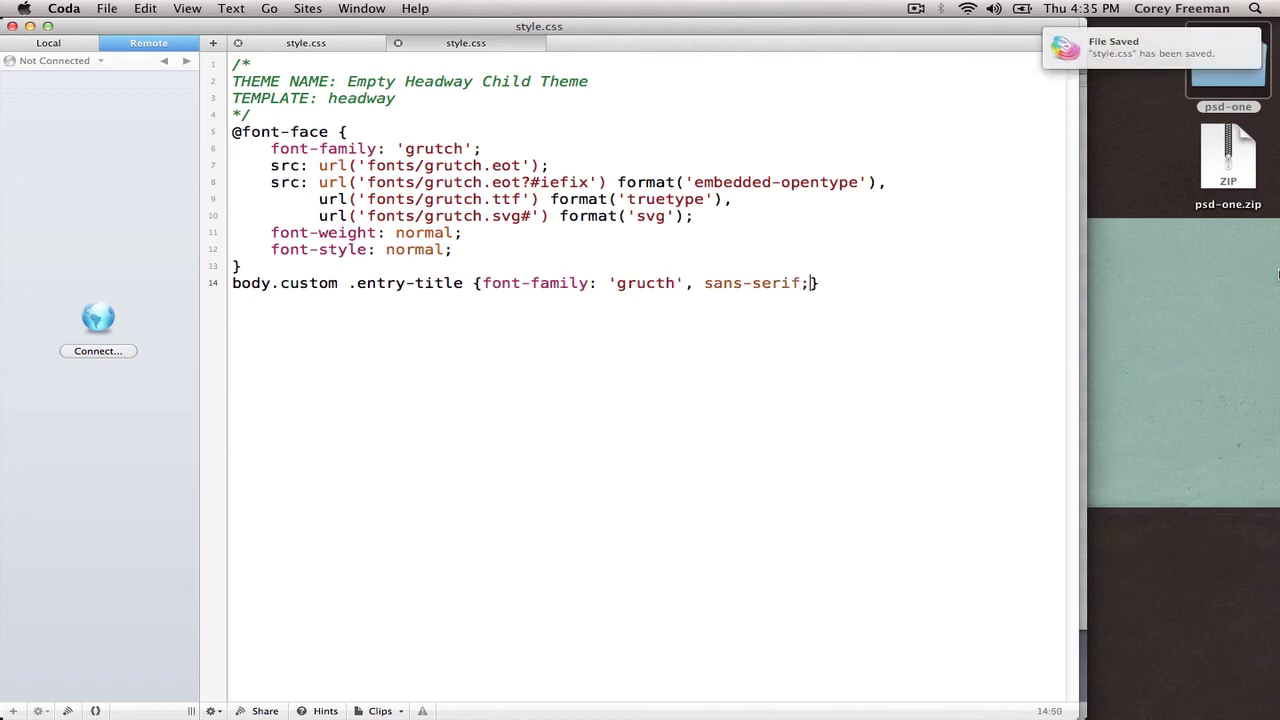
{"action": "left_click", "coordinate": [1242, 170]}
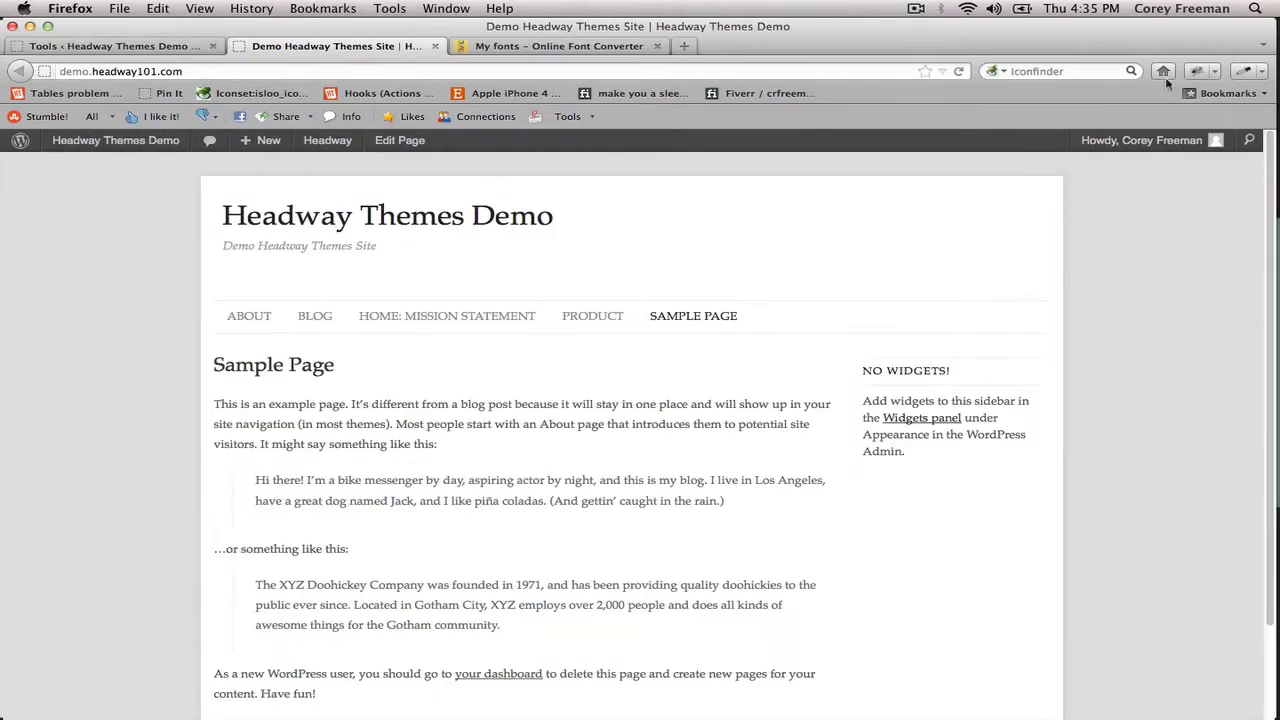
{"action": "left_click", "coordinate": [958, 72]}
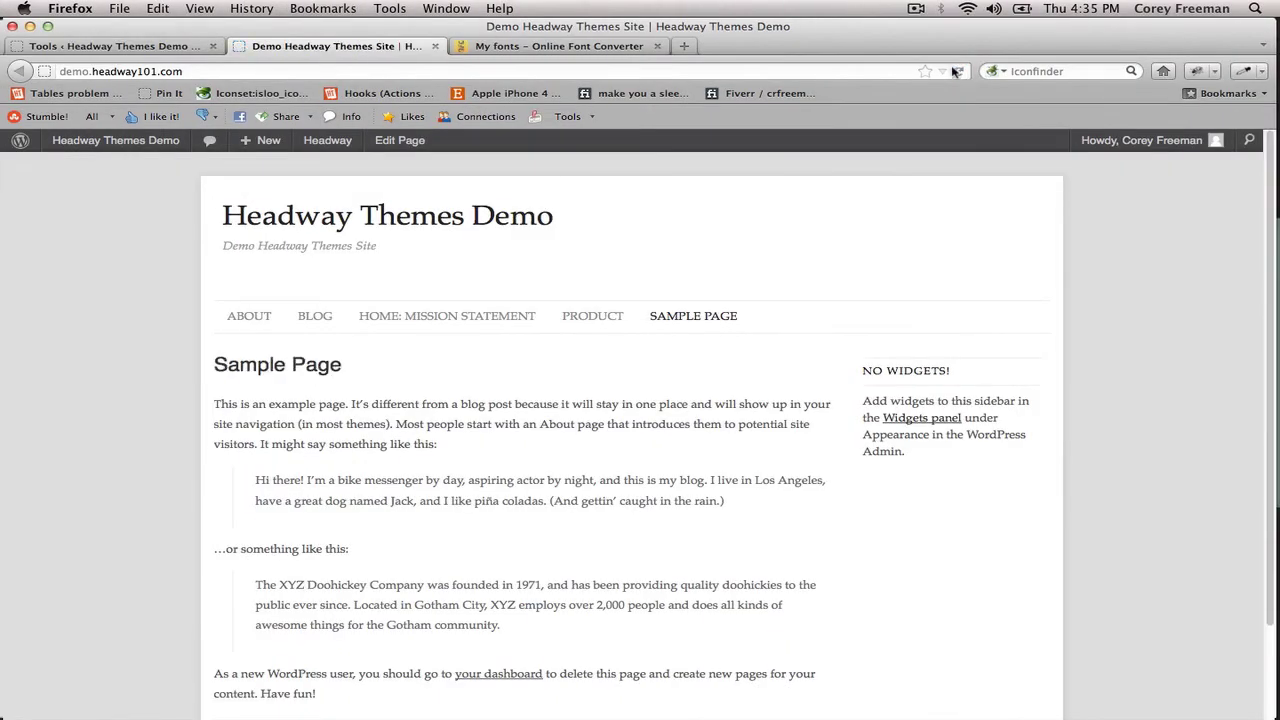
Check grutch.eot, grutch.svg and grutch.ttf in the server fonts folder, then go back to style.css
{"action": "mouse_move", "coordinate": [1265, 320]}
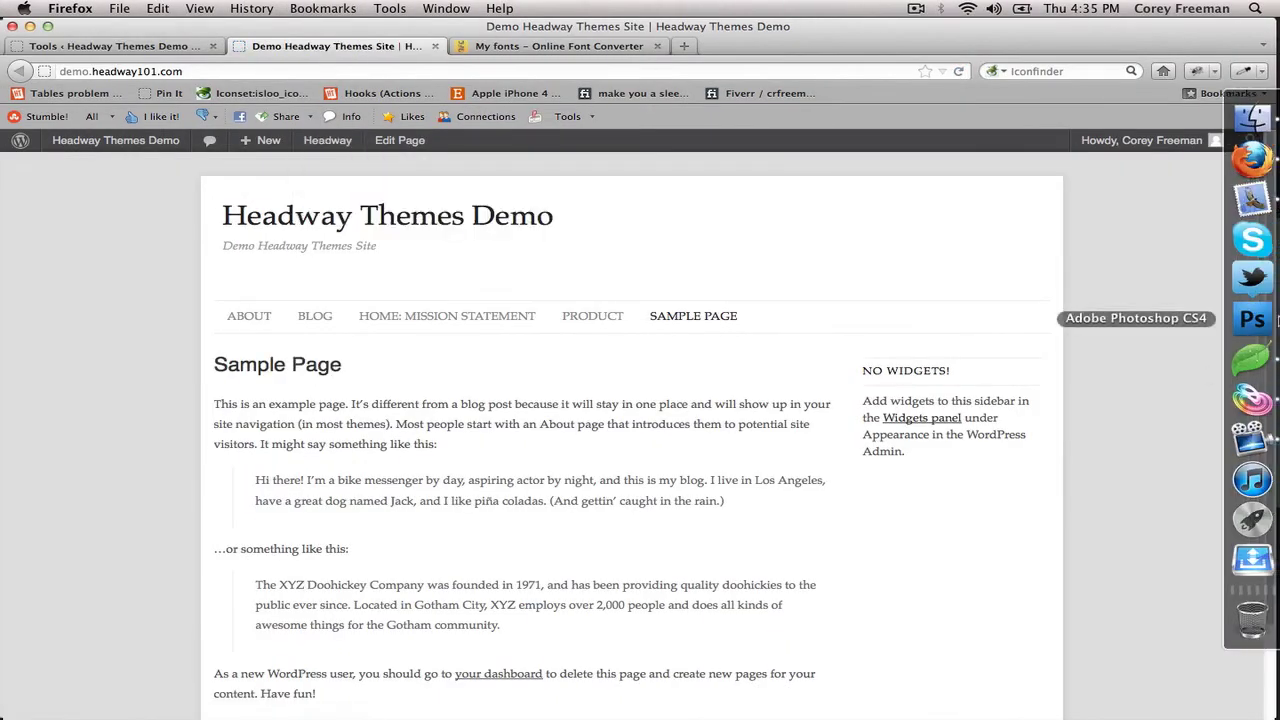
{"action": "left_click", "coordinate": [1262, 392]}
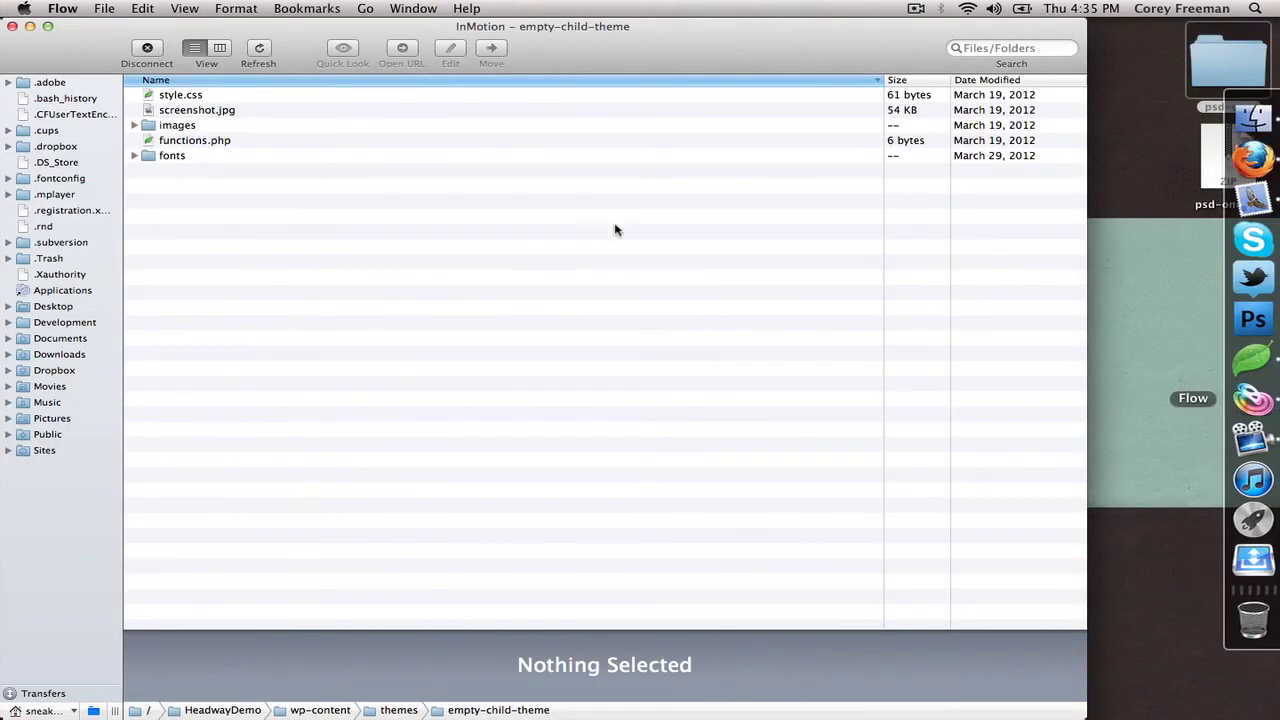
{"action": "double_click", "coordinate": [217, 156]}
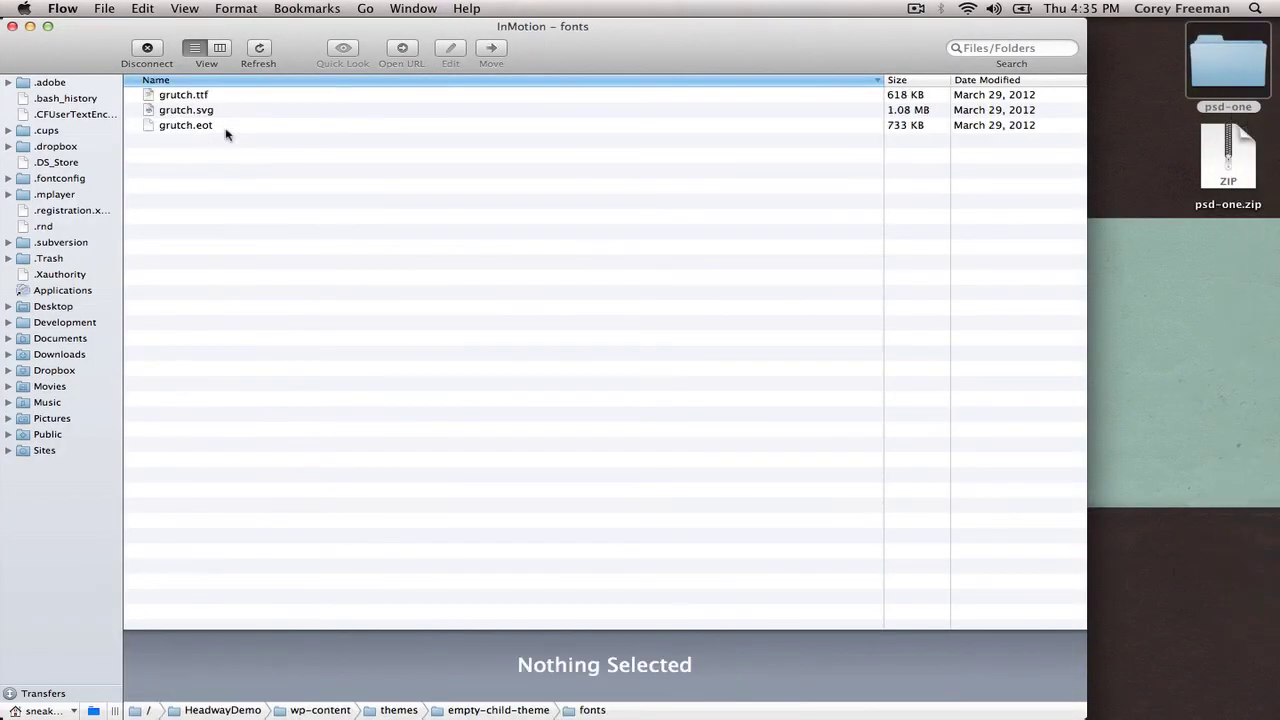
{"action": "left_click", "coordinate": [228, 127]}
{"action": "left_click", "coordinate": [254, 112]}
{"action": "left_click", "coordinate": [258, 97]}
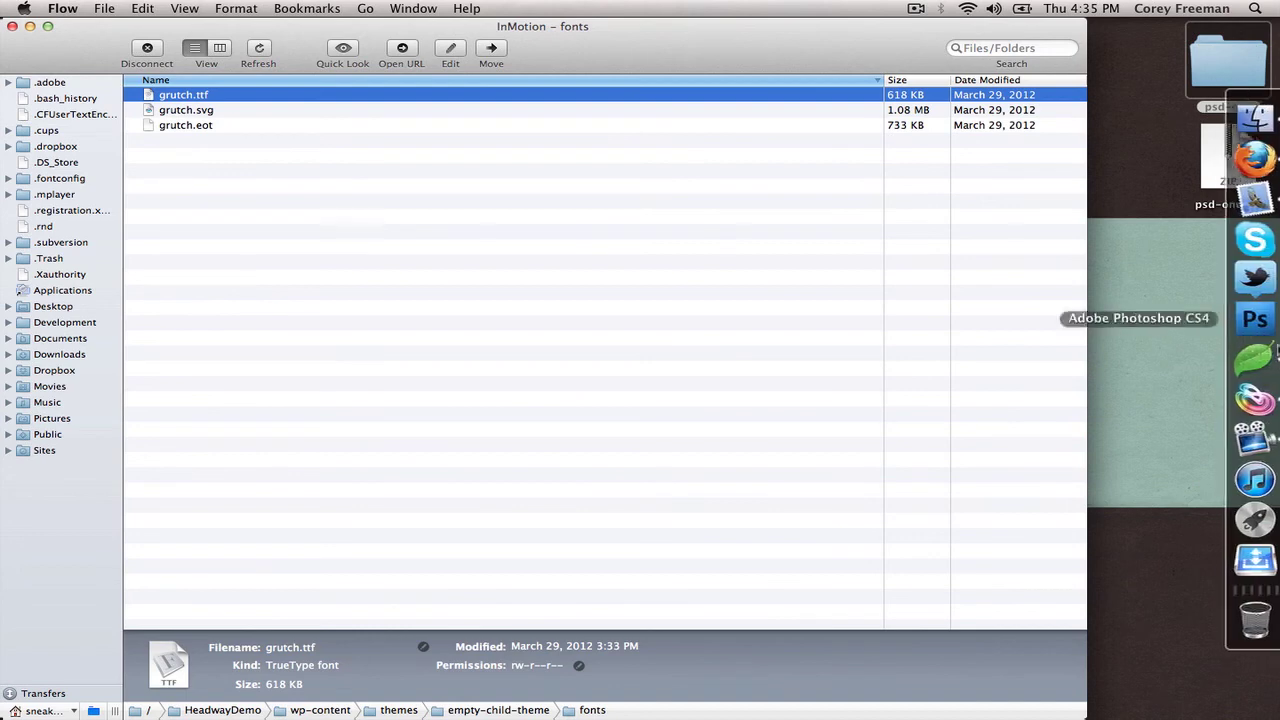
{"action": "left_click", "coordinate": [1272, 362]}
{"action": "left_click", "coordinate": [700, 245]}
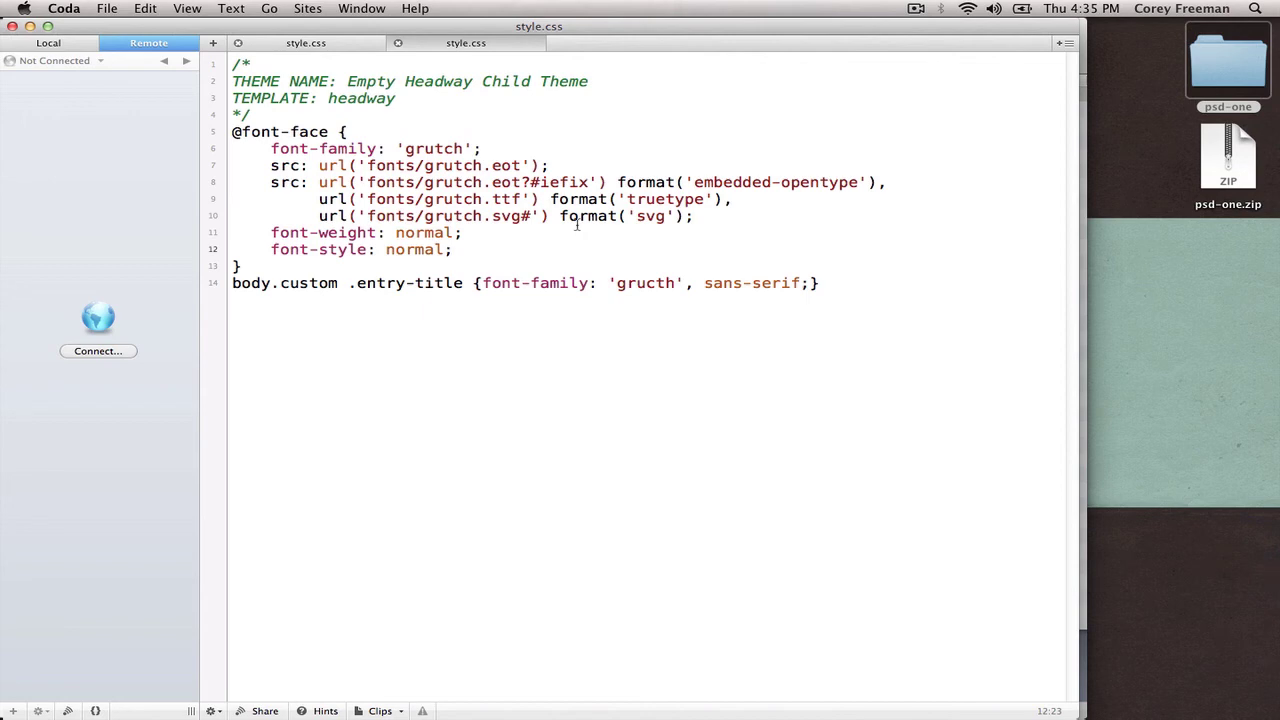
Fix the .entry-title font name from 'gructh' to 'grutch' and save style.css
{"action": "left_click", "coordinate": [657, 286]}
{"action": "key", "text": "BackSpace"}
{"action": "key", "text": "Right"}
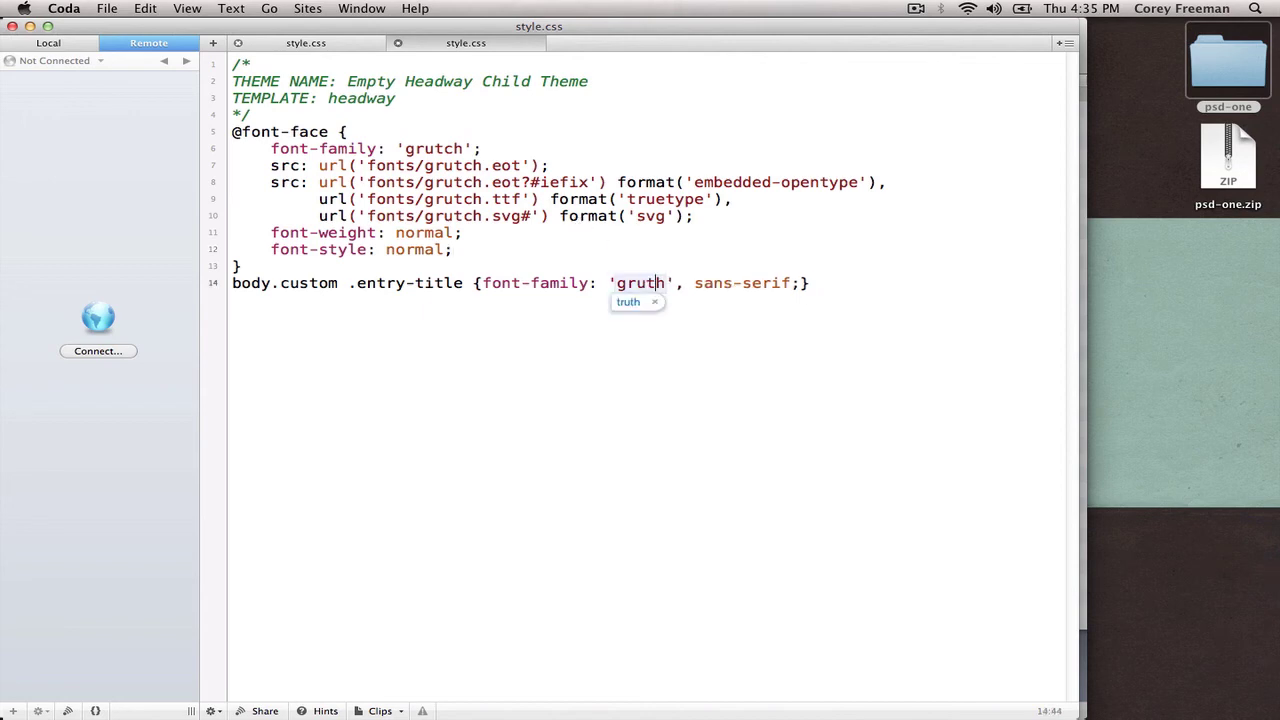
{"action": "type", "text": "c"}
{"action": "key", "text": "super+s"}
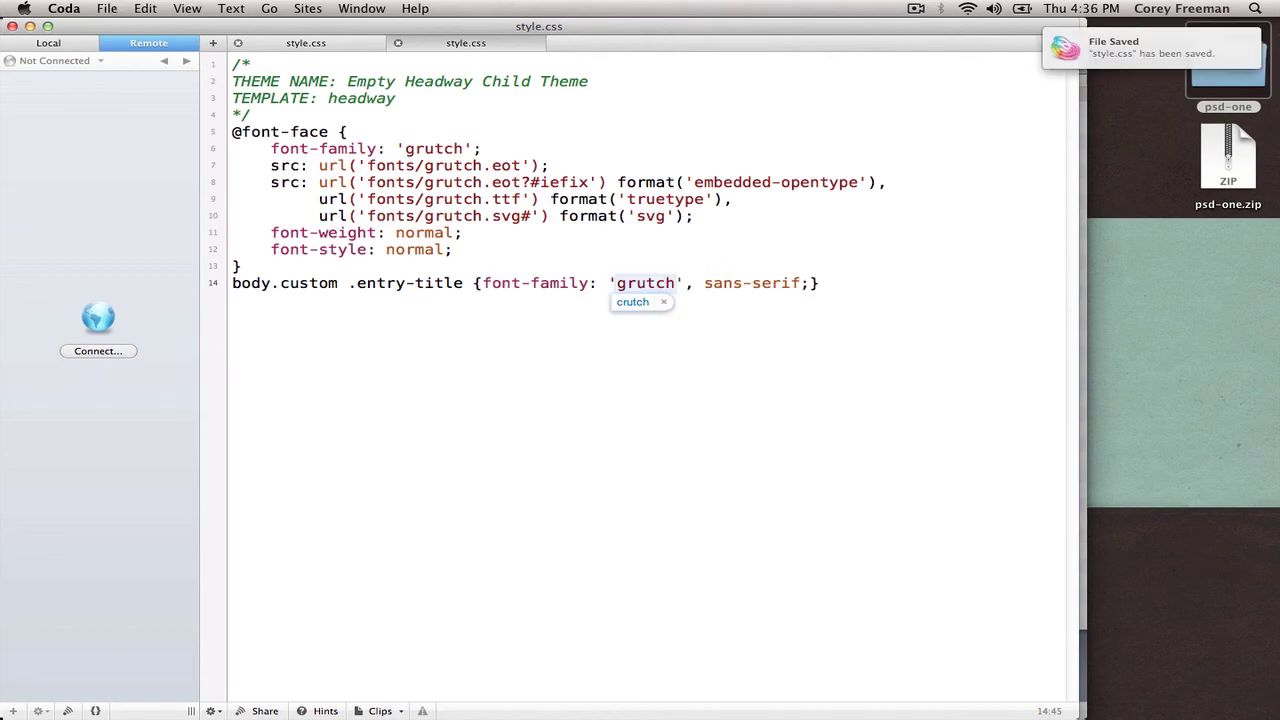
{"action": "left_click", "coordinate": [843, 289]}
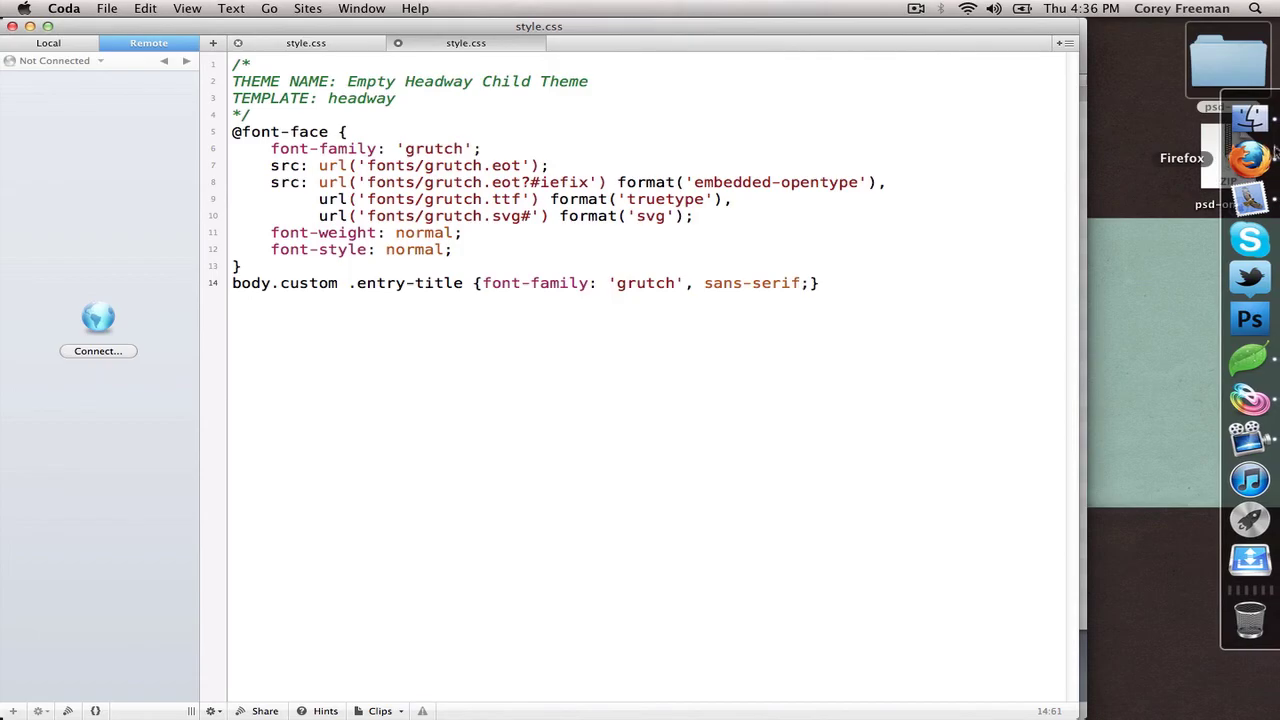
Reload the demo page in Firefox and select the Sample Page heading to inspect its Grutch font
{"action": "left_click", "coordinate": [1276, 160]}
{"action": "left_click", "coordinate": [960, 72]}
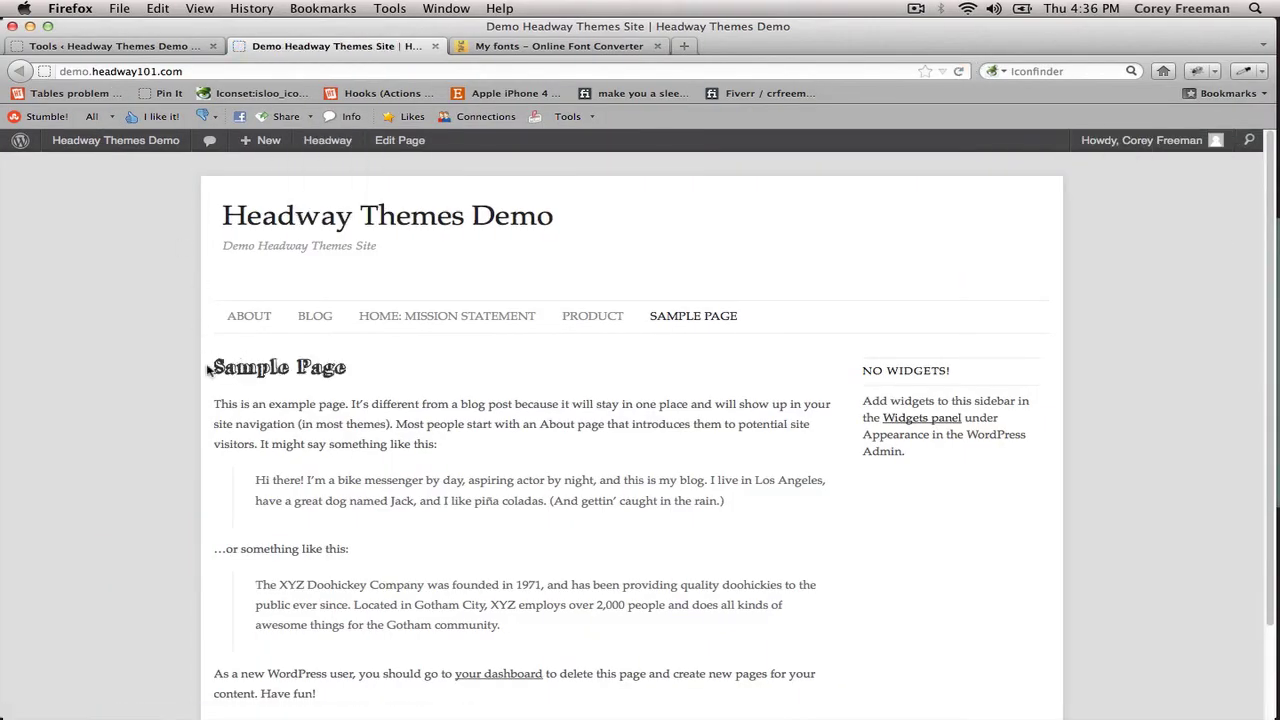
{"action": "left_click_drag", "start_coordinate": [213, 369], "coordinate": [278, 365]}
{"action": "left_click", "coordinate": [324, 365]}
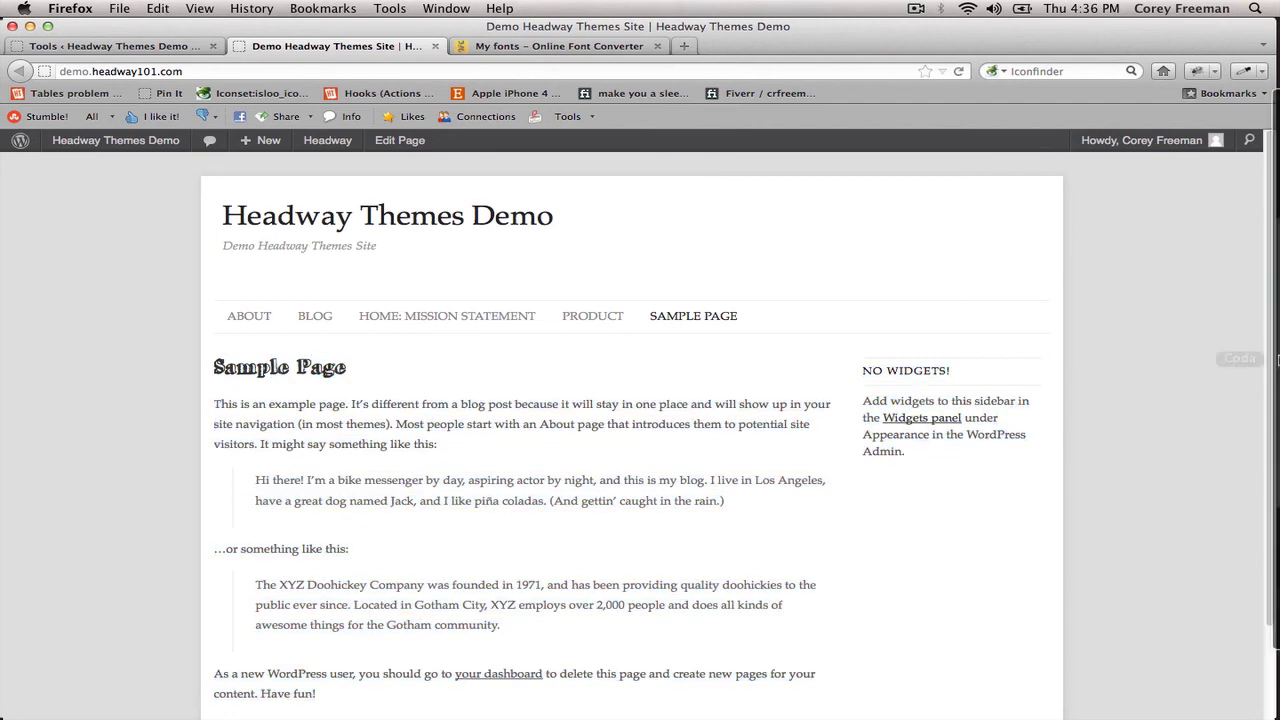
{"action": "triple_click", "coordinate": [310, 368]}
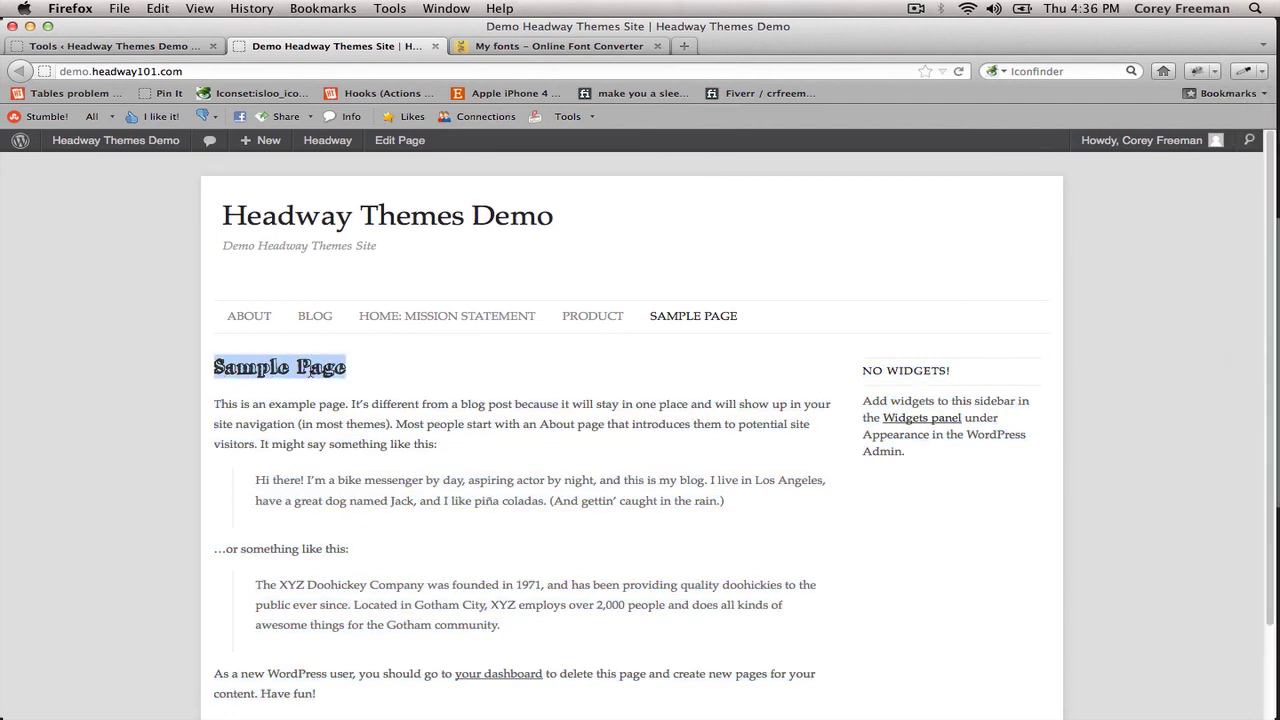
{"action": "left_click", "coordinate": [310, 383]}
Add 'color: blue; font-size: 30px;' to the .entry-title rule and save style.css
{"action": "mouse_move", "coordinate": [1262, 400]}
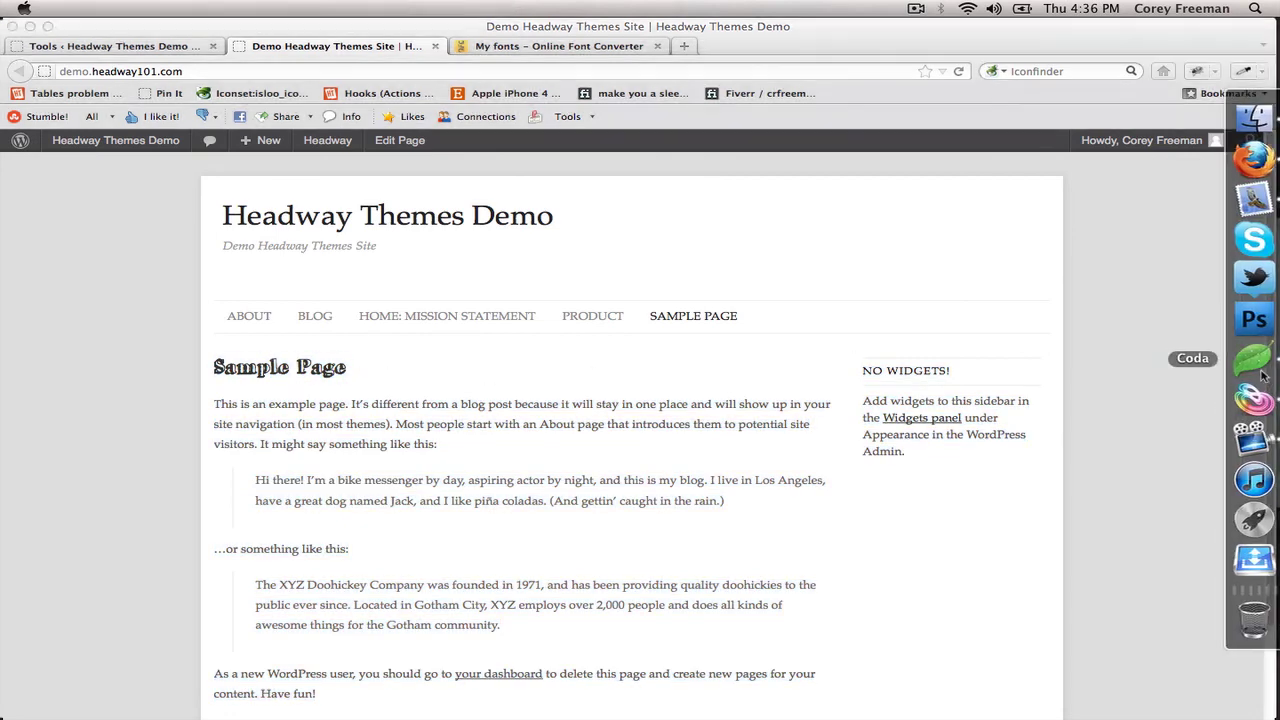
{"action": "left_click", "coordinate": [1258, 370]}
{"action": "key", "text": "Left"}
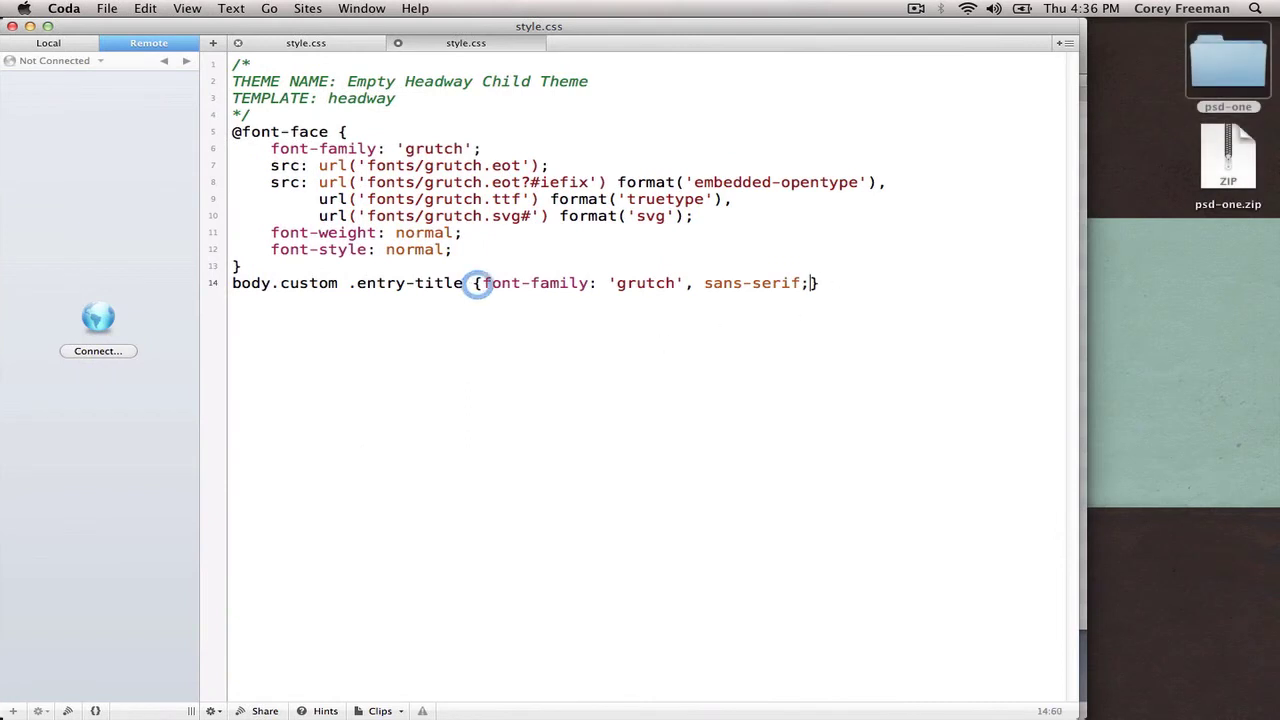
{"action": "type", "text": "color: blue"}
{"action": "type", "text": "; font-size: 30px"}
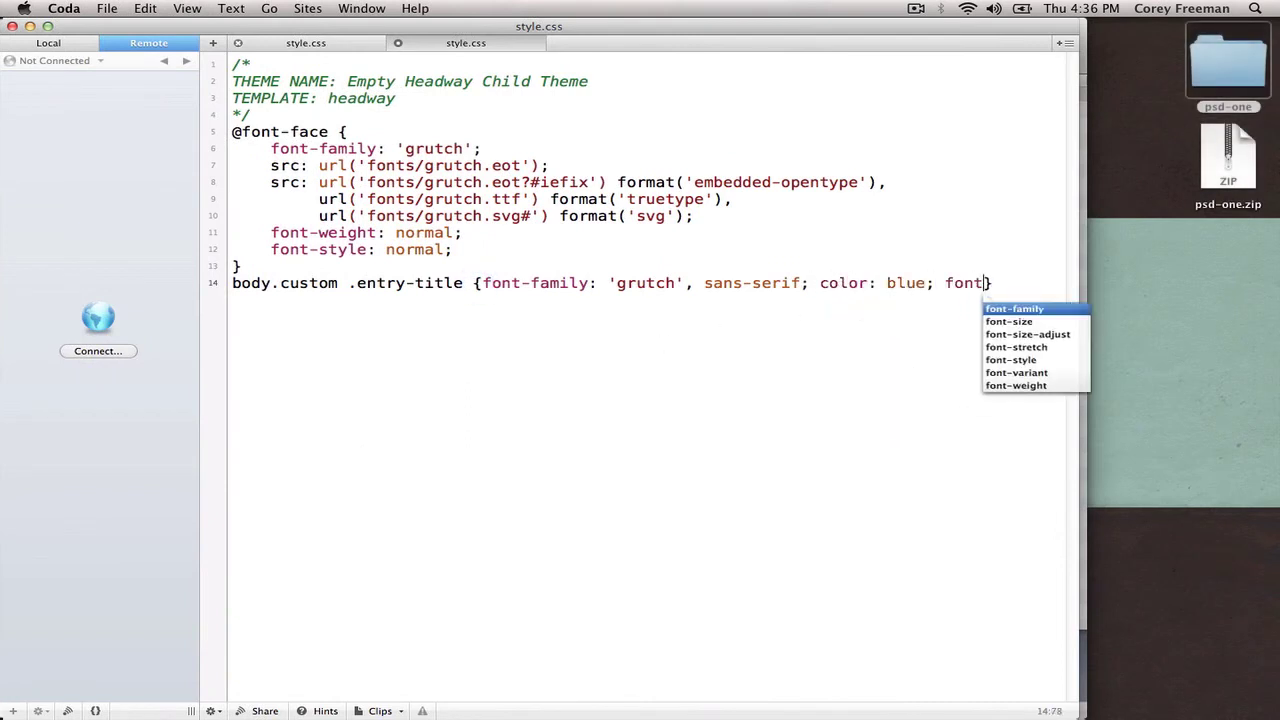
{"action": "type", "text": ";"}
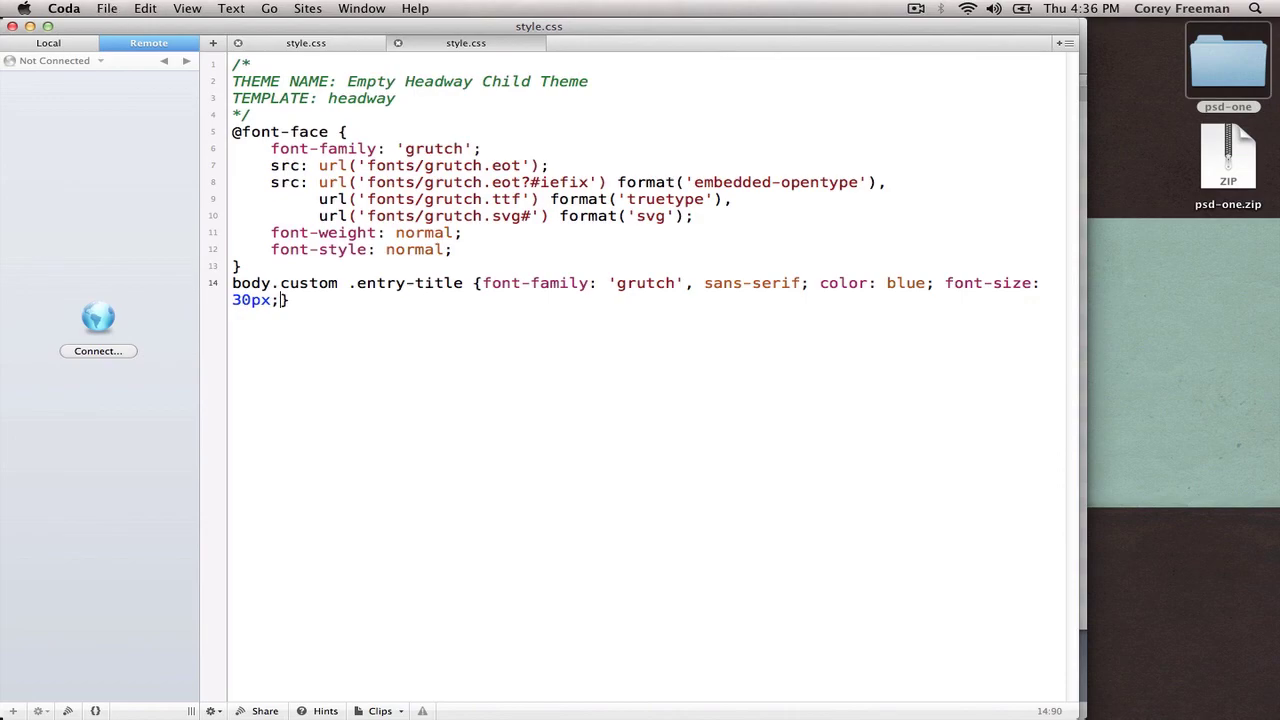
{"action": "key", "text": "super+s"}
Reload the Sample Page in Firefox to show the blue 30px title
{"action": "left_click", "coordinate": [1249, 177]}
{"action": "left_click", "coordinate": [958, 71]}
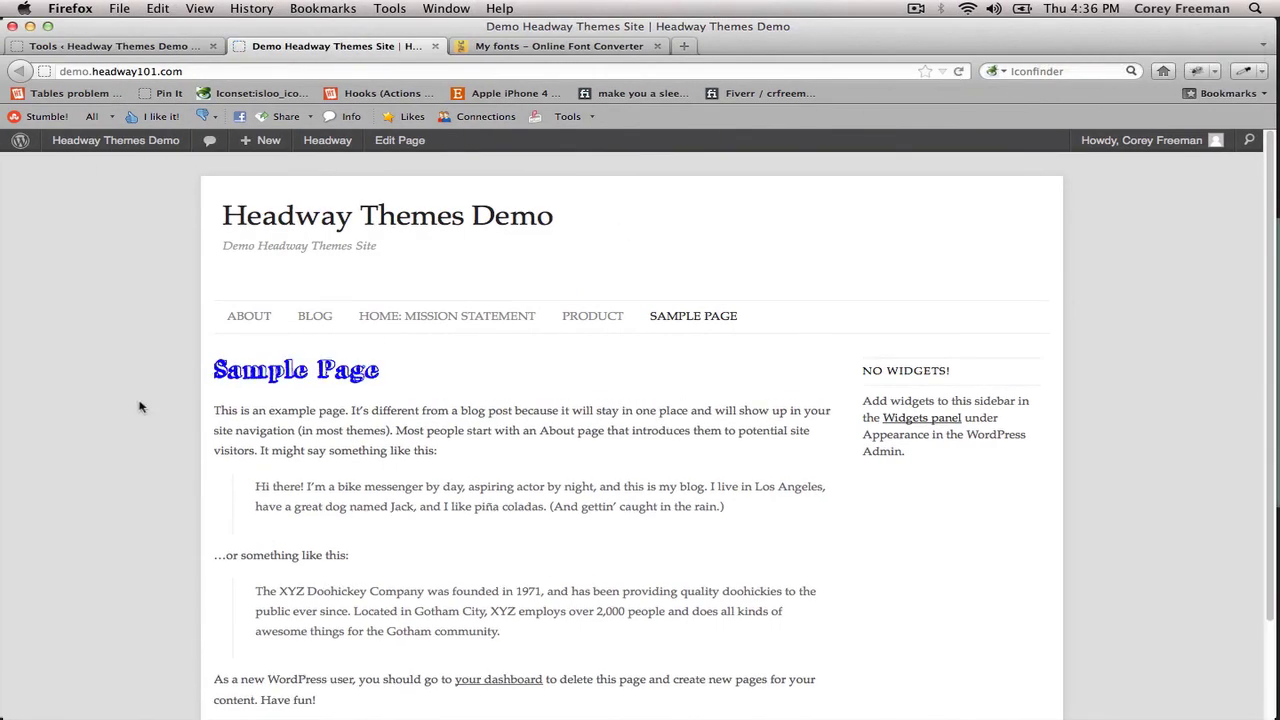
{"action": "mouse_move", "coordinate": [1272, 400]}
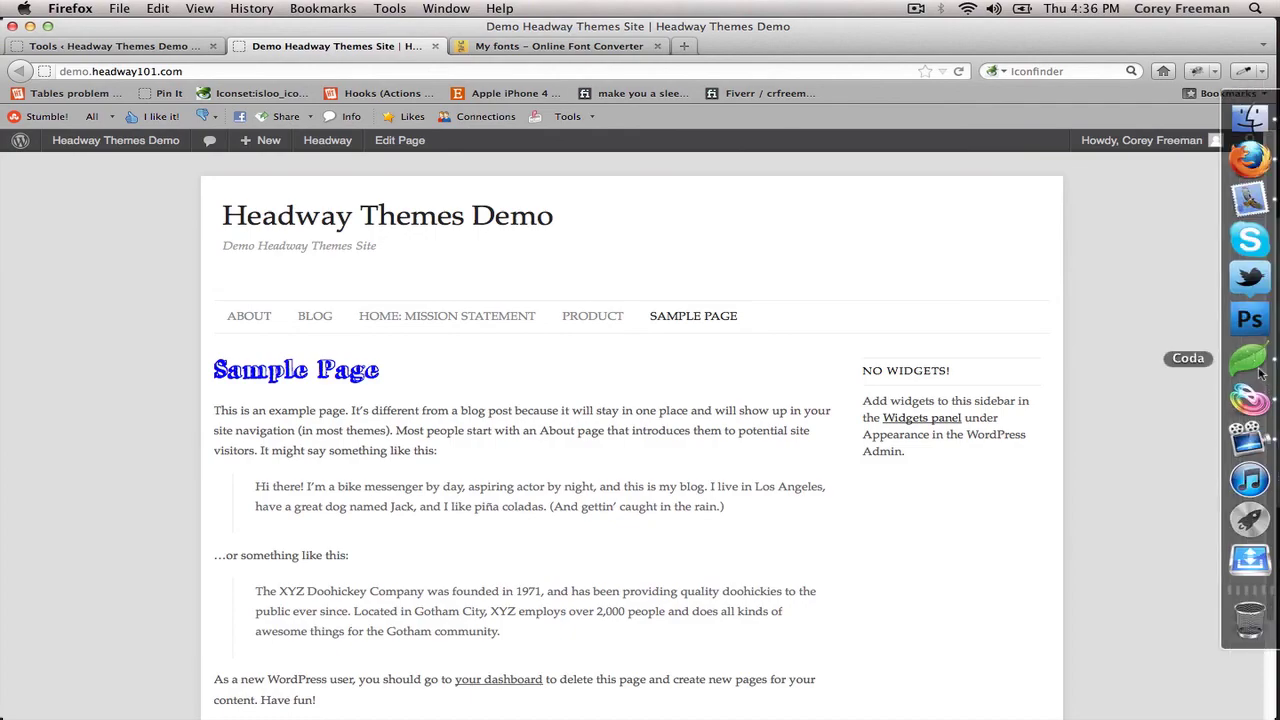
{"action": "left_click", "coordinate": [1249, 360]}
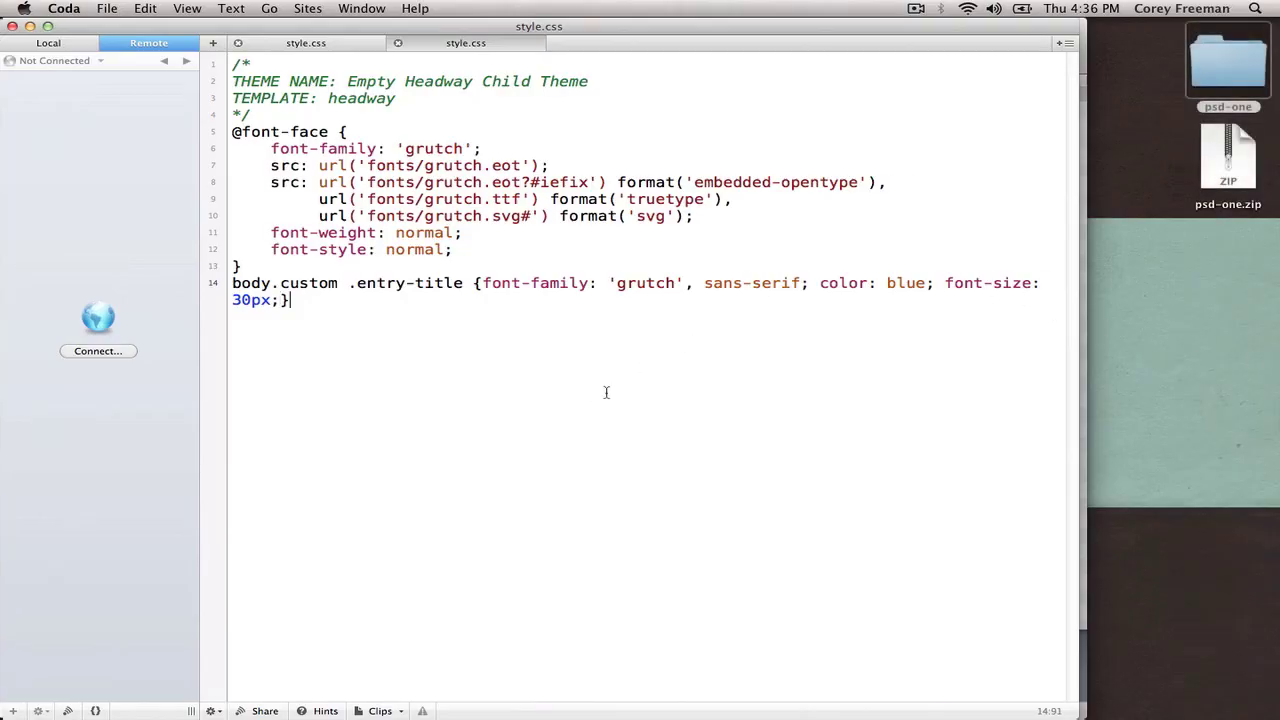